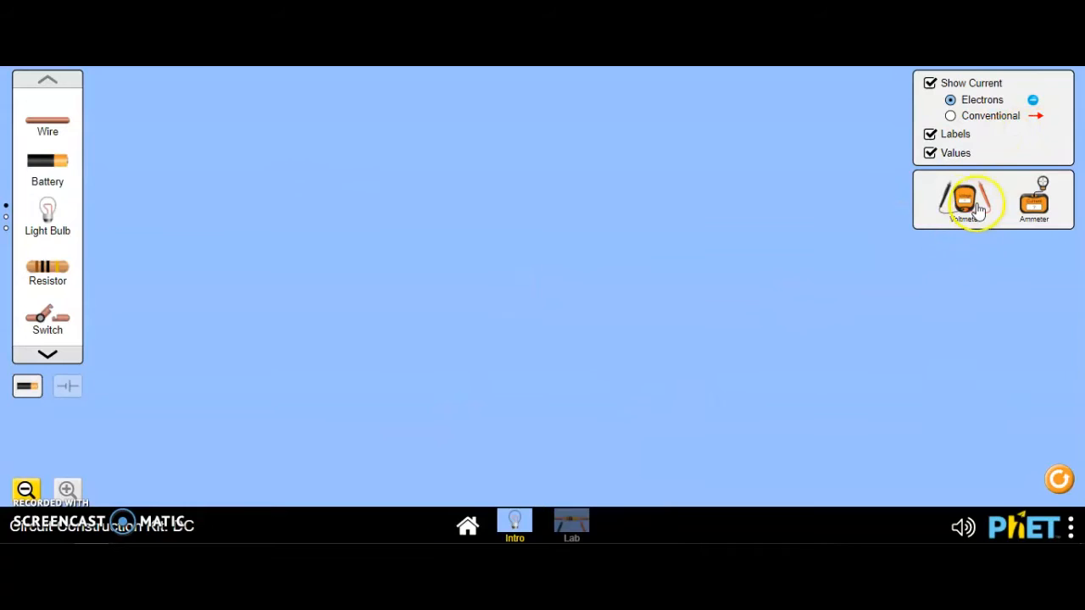
left_click(966, 207)
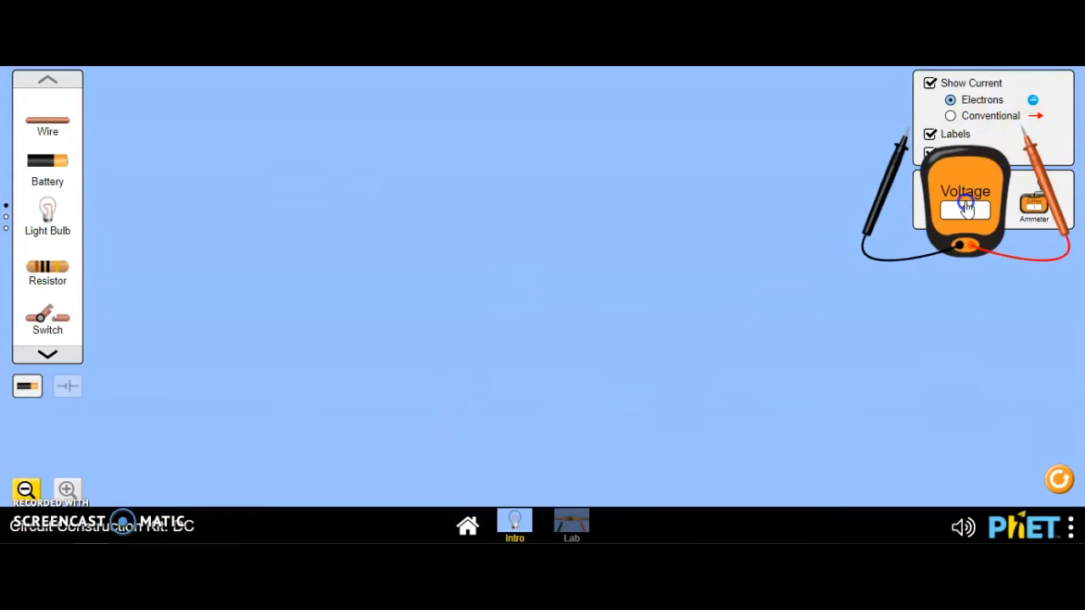
left_click(966, 208)
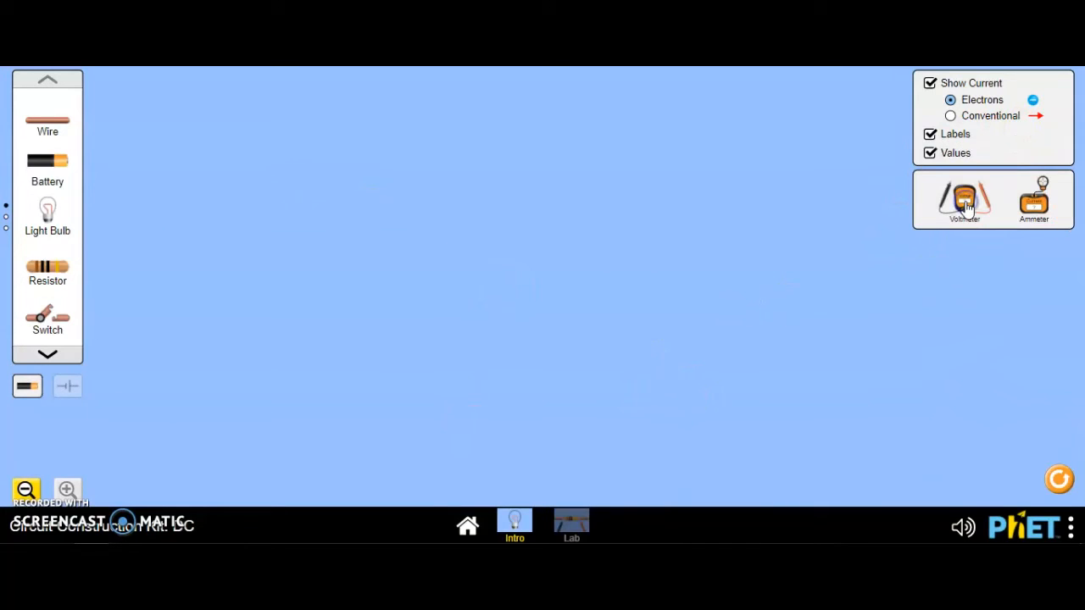
left_click(1037, 216)
left_click(1036, 212)
- Place two batteries in series and attach a horizontal wire to each outer end
left_click_drag(44, 160, 400, 169)
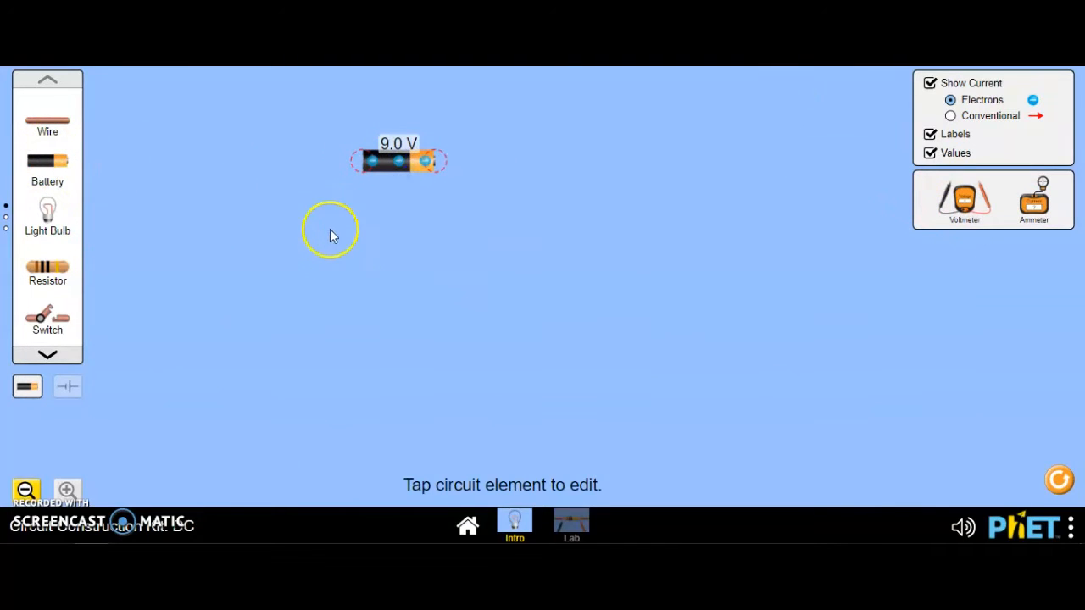
left_click_drag(51, 163, 492, 170)
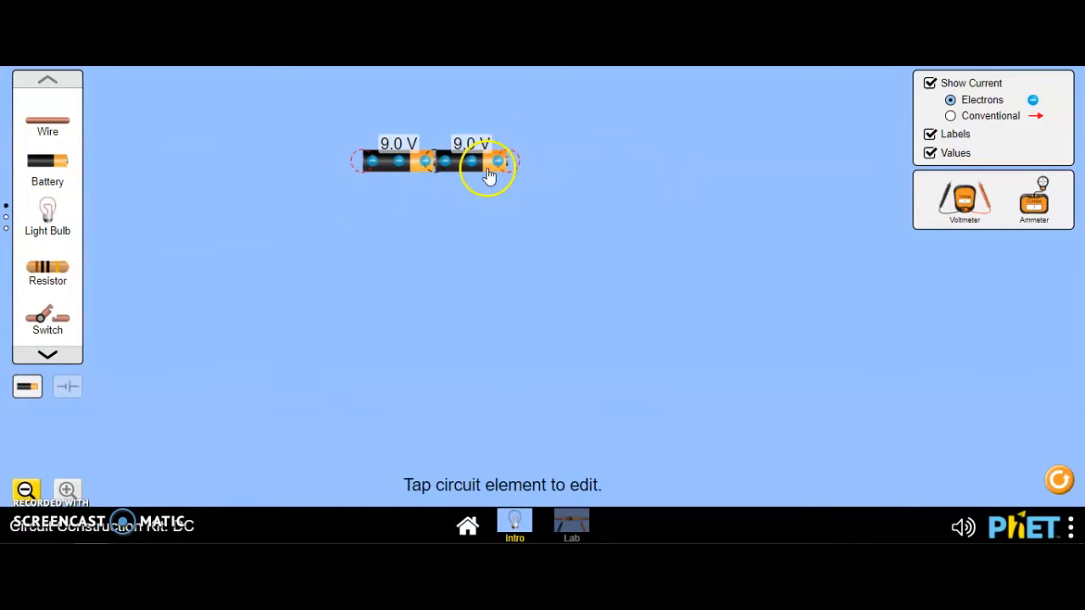
left_click_drag(47, 121, 314, 169)
left_click_drag(48, 122, 565, 168)
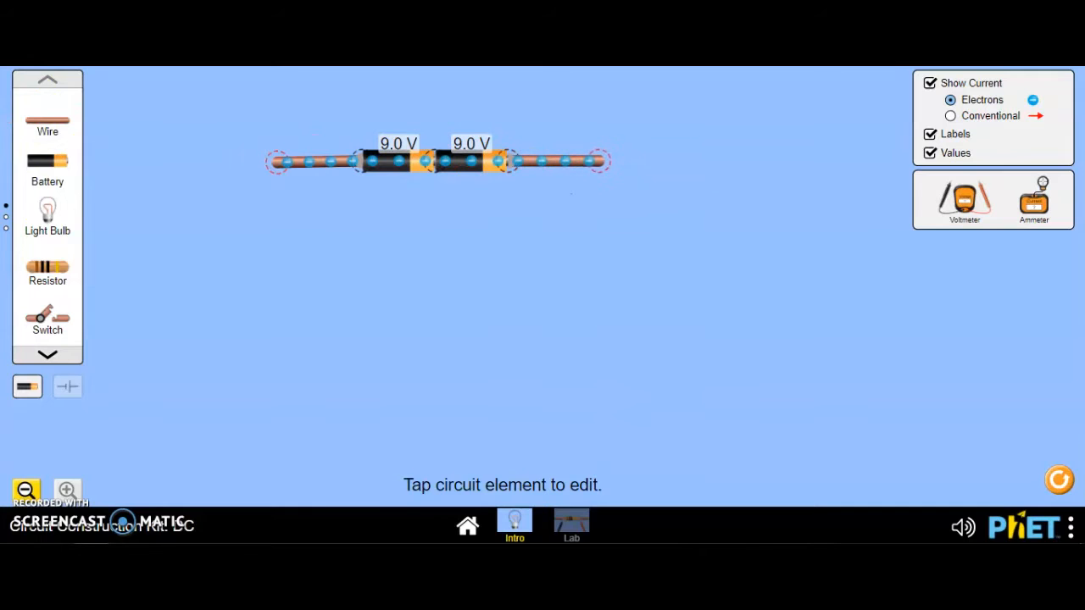
- Run a long vertical wire down from the left wire end and a shorter one down from the right wire end
left_click_drag(43, 123, 275, 357)
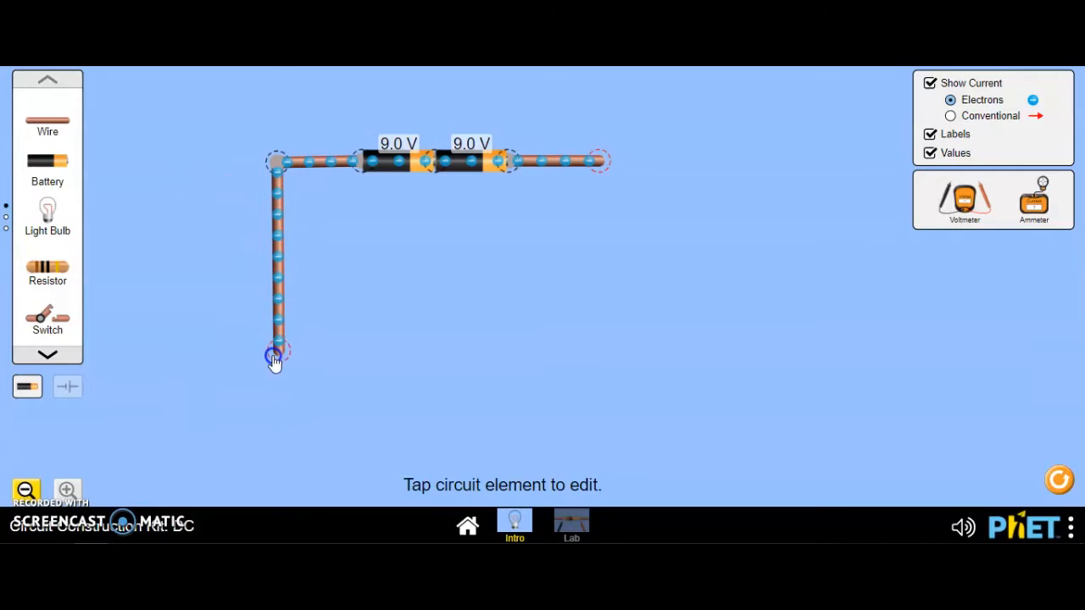
left_click_drag(272, 361, 276, 351)
left_click_drag(62, 121, 602, 244)
- Add an open switch vertically below the circuit's right-hand wire
left_click_drag(215, 326, 509, 329)
mouse_move(46, 317)
left_mouse_down()
mouse_move(245, 315)
mouse_move(42, 317)
left_mouse_up()
left_click(504, 329)
left_click_drag(503, 329, 600, 348)
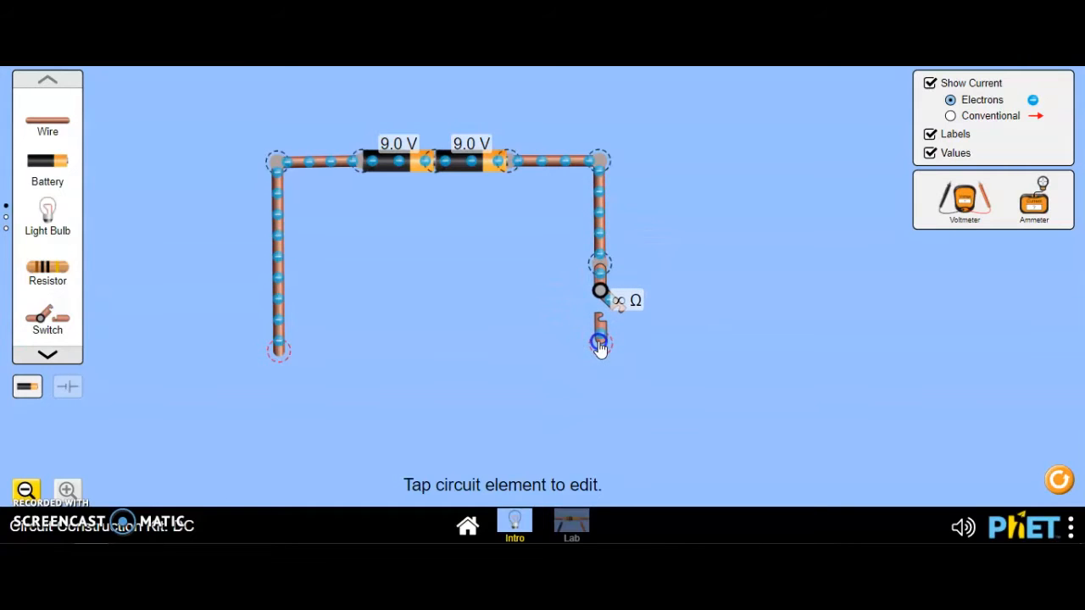
left_click_drag(599, 344, 599, 344)
- Add a bottom wire from the lower left corner and another from the switch, leaving a gap between them
left_click_drag(42, 123, 326, 359)
left_click_drag(59, 123, 540, 354)
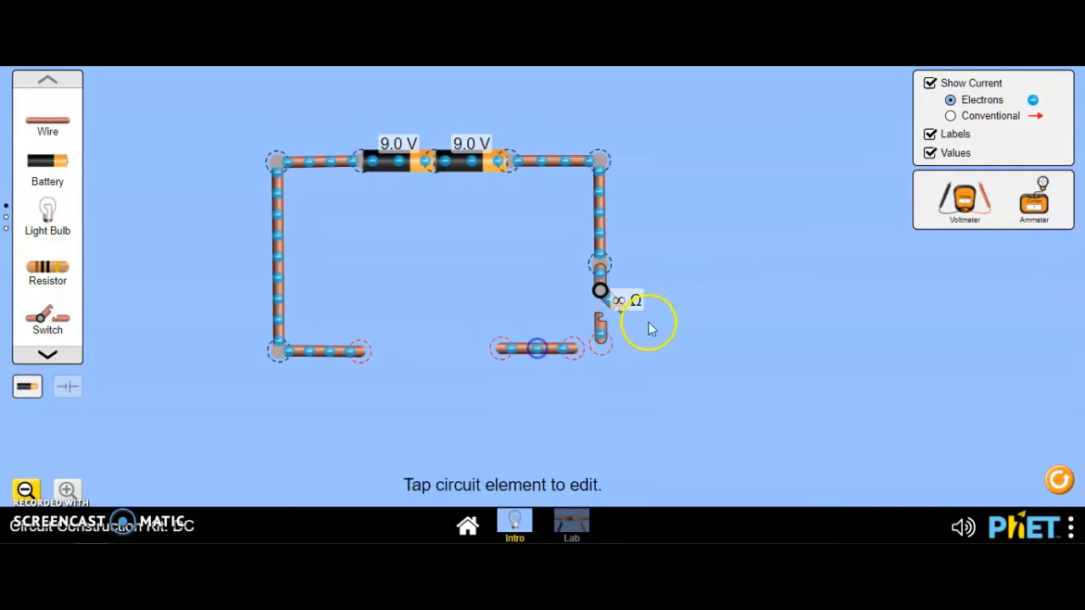
left_click_drag(599, 339, 589, 346)
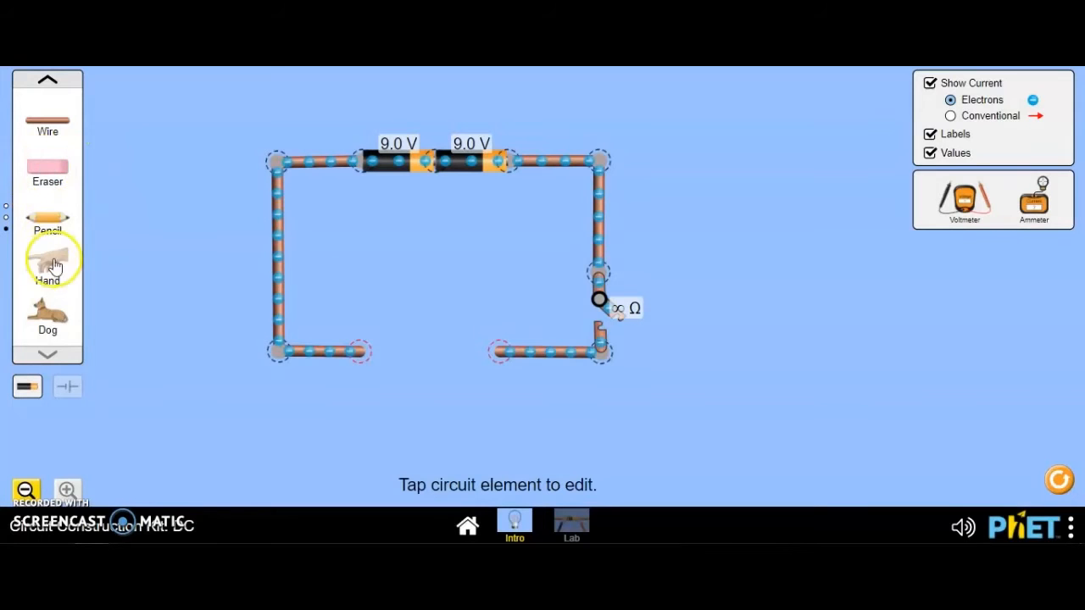
- Insert the eraser into the bottom gap and connect it to both wires
mouse_move(53, 170)
left_mouse_down()
mouse_move(217, 311)
mouse_move(444, 363)
mouse_move(417, 357)
left_mouse_up()
left_click(417, 355)
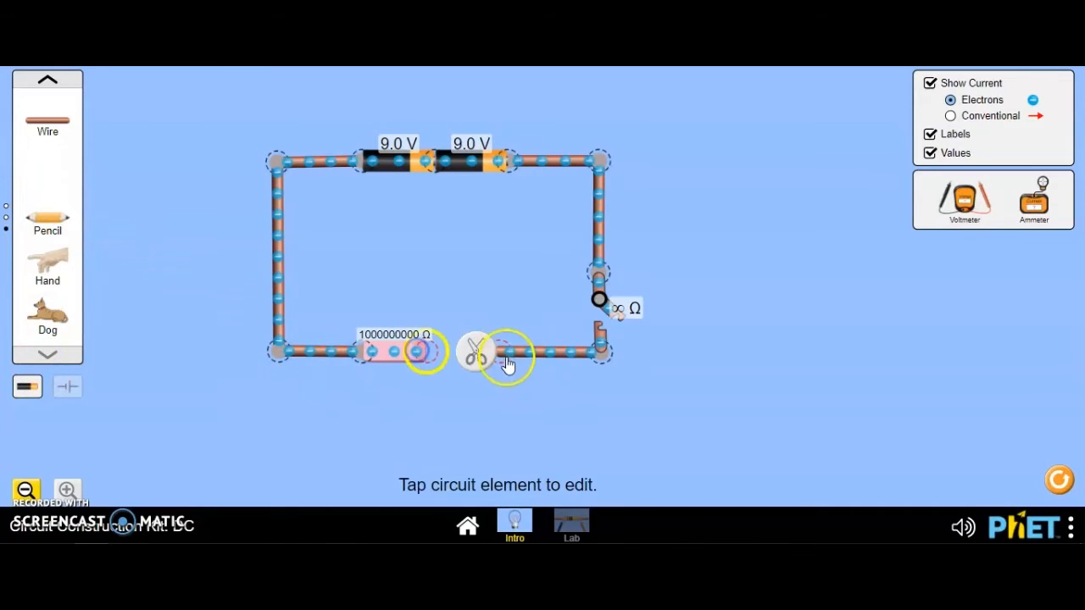
left_click_drag(420, 355, 490, 354)
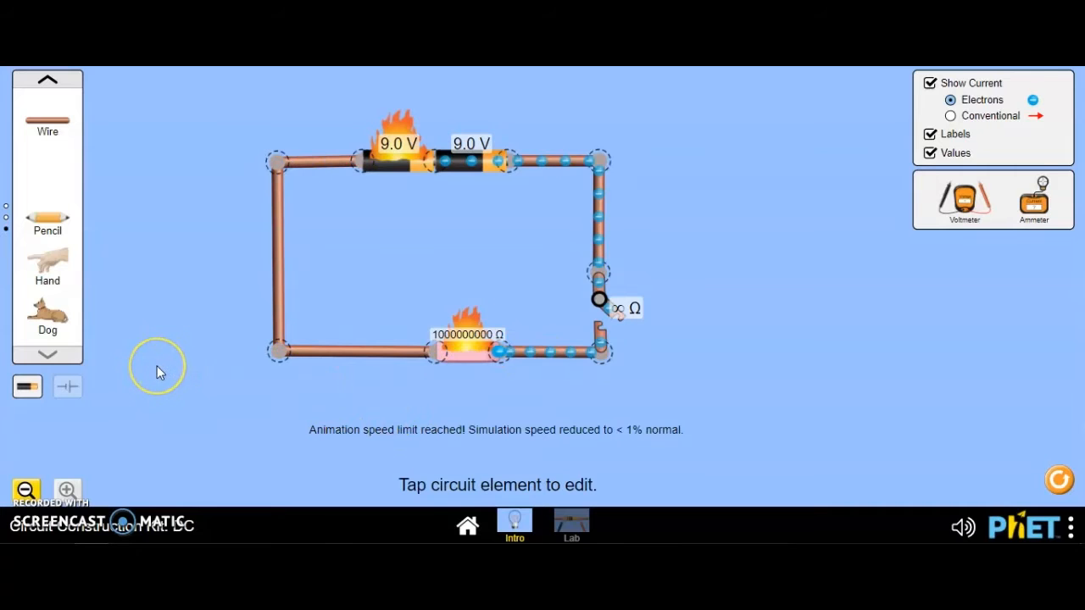
left_click(476, 351)
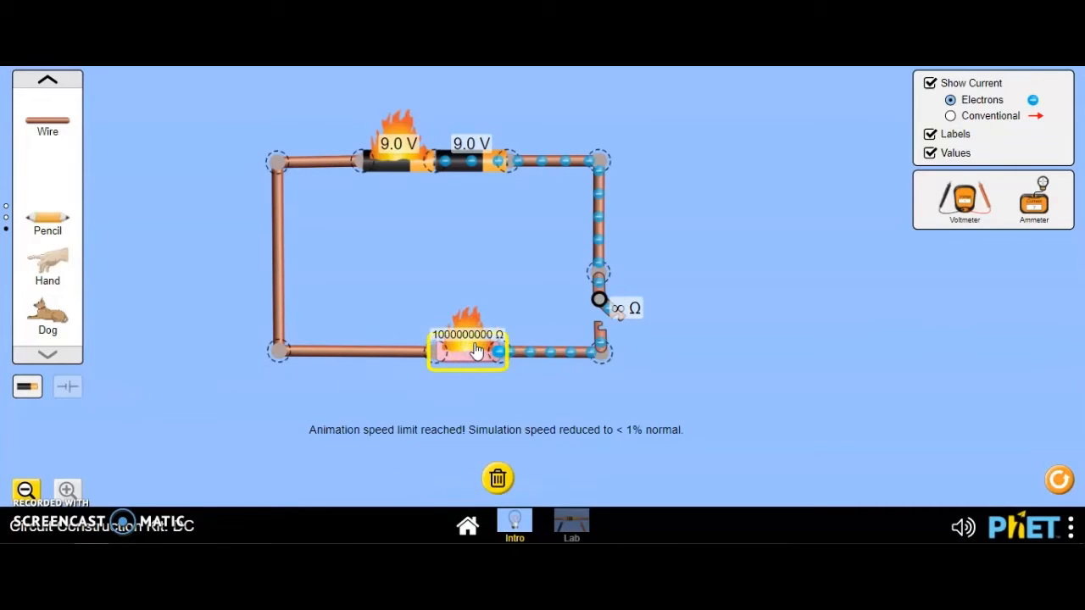
- Connect the voltmeter probes across both batteries and place the ammeter probe on the bottom left wire
left_click_drag(983, 195, 405, 246)
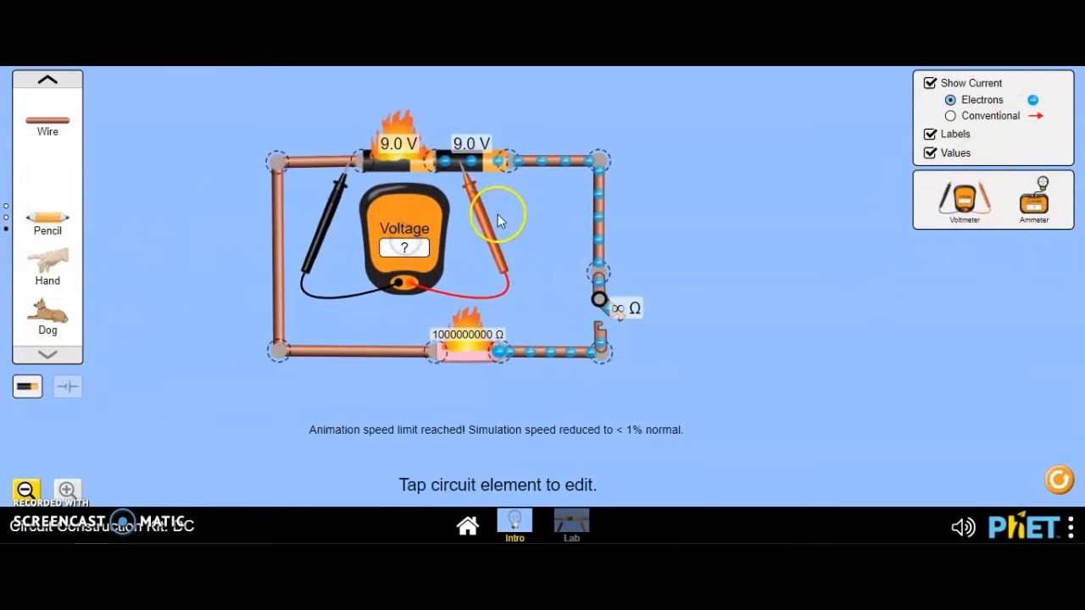
left_click_drag(489, 228, 534, 231)
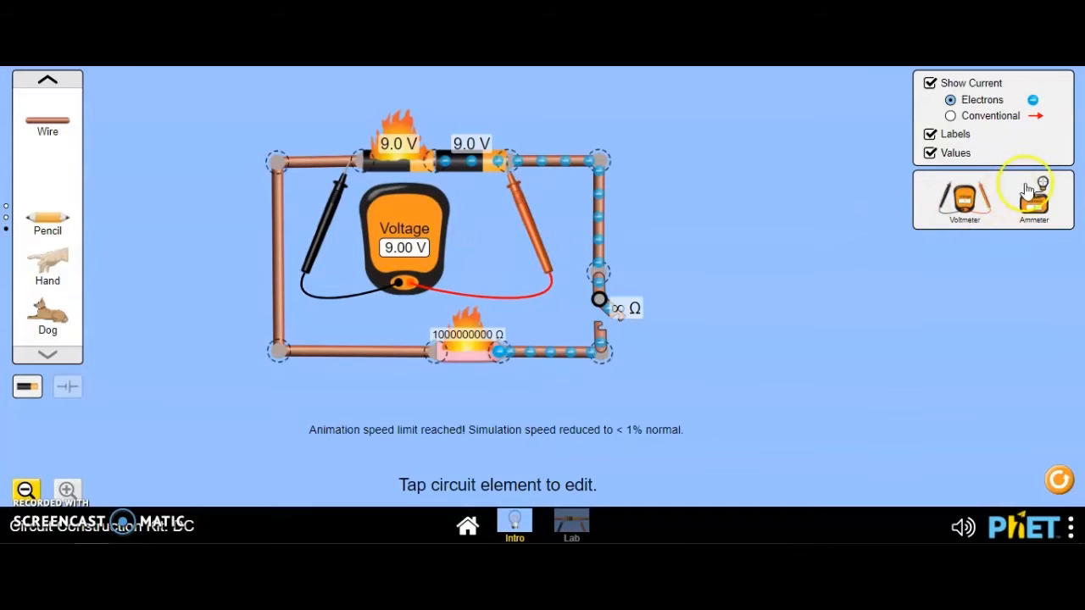
left_click_drag(1037, 196, 281, 401)
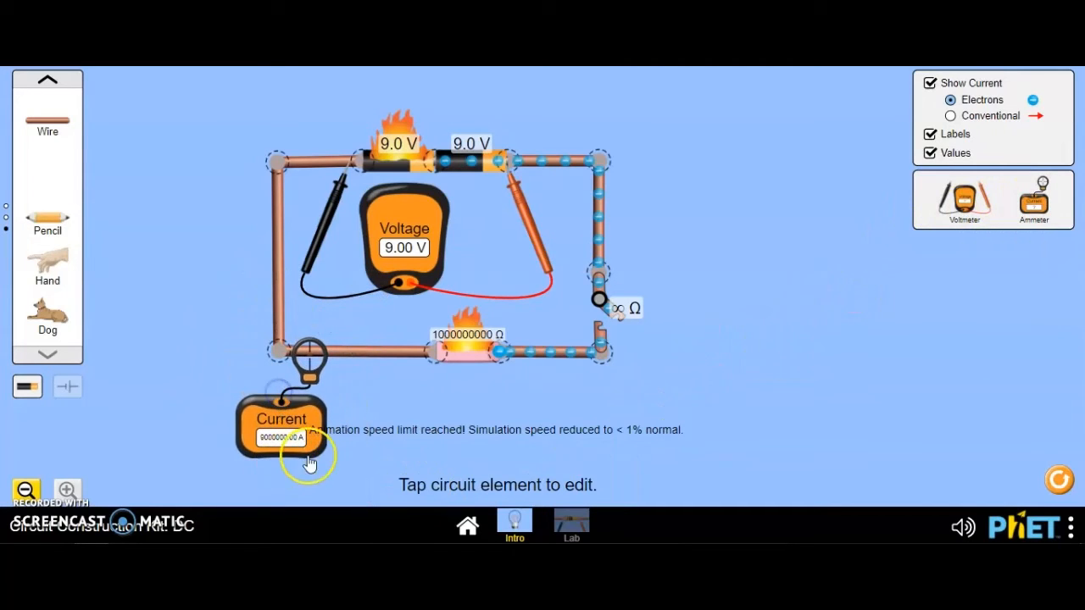
- Shift the eraser toward the ammeter probe, move the switch slightly outward and close it
left_click_drag(479, 358, 428, 354)
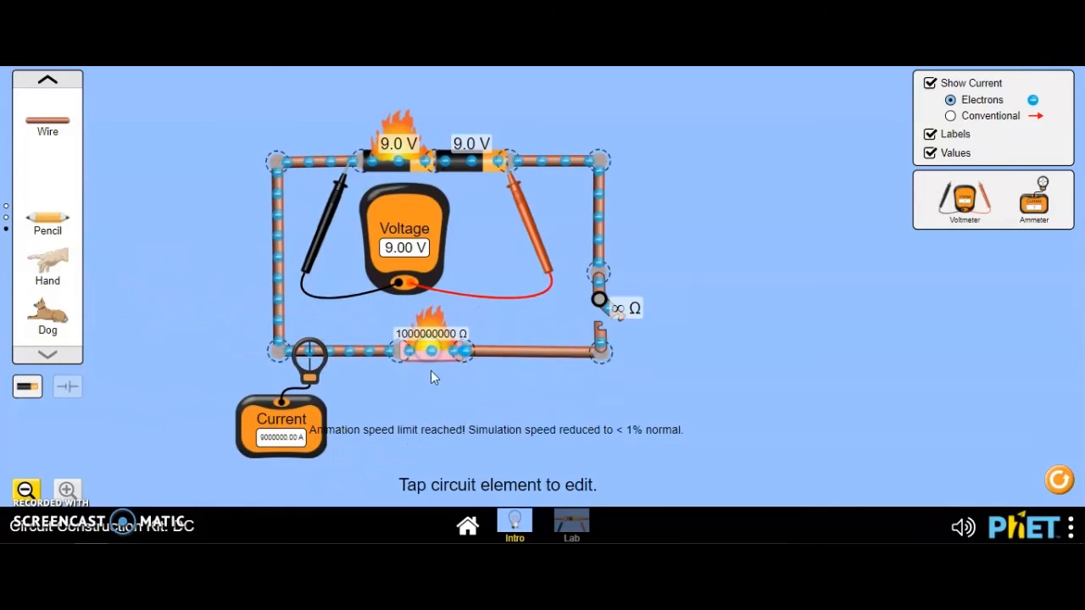
mouse_move(625, 310)
left_mouse_down()
mouse_move(611, 330)
mouse_move(646, 310)
left_mouse_up()
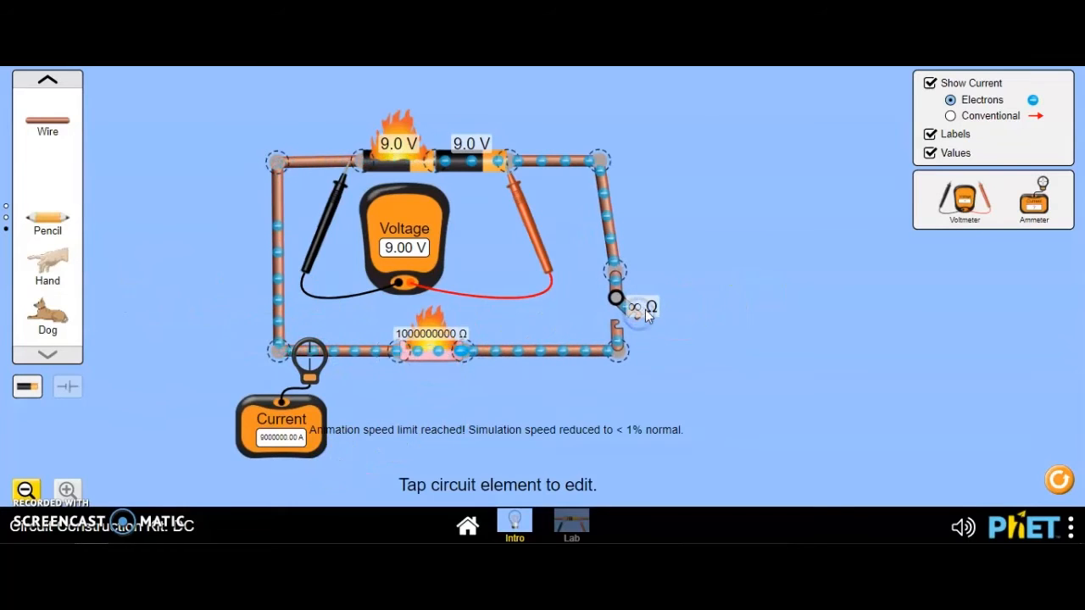
left_click(642, 314)
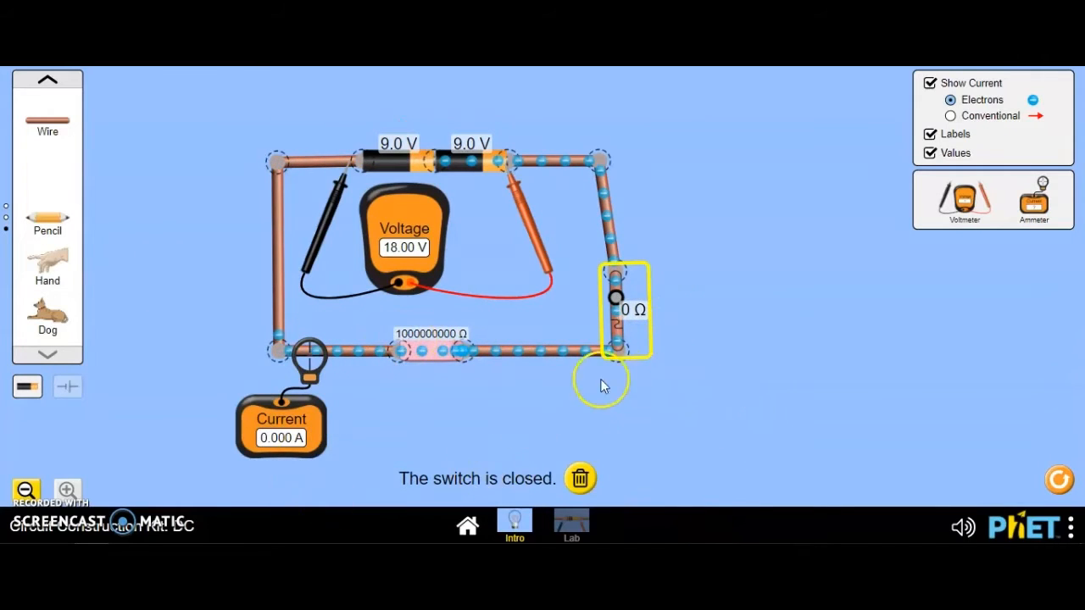
- Open the switch and close it again to compare the voltmeter and ammeter readings
left_click_drag(622, 331, 612, 329)
left_click(612, 329)
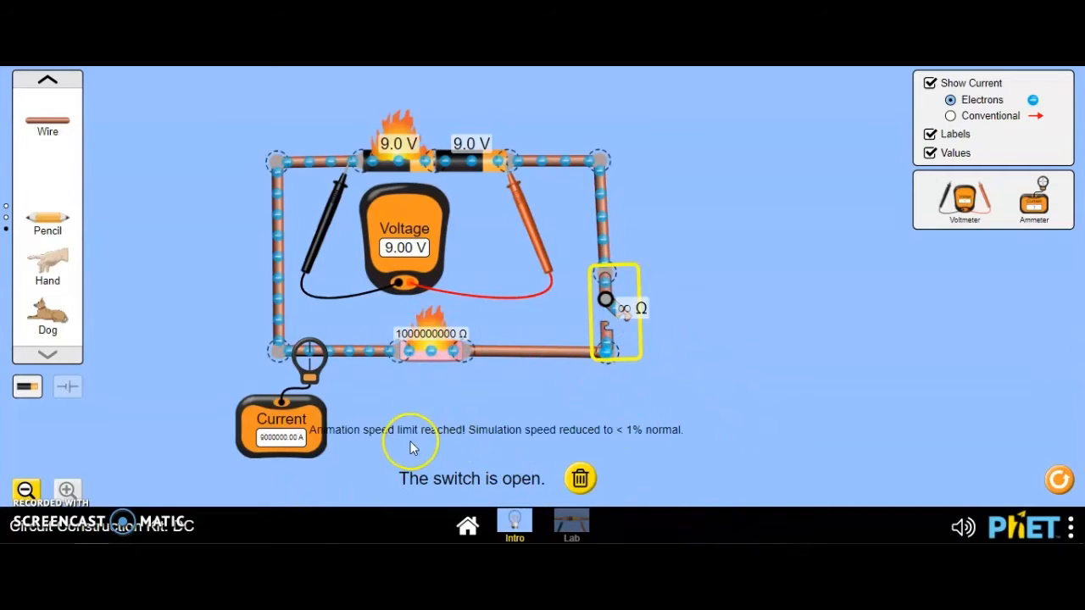
left_click_drag(635, 341, 653, 319)
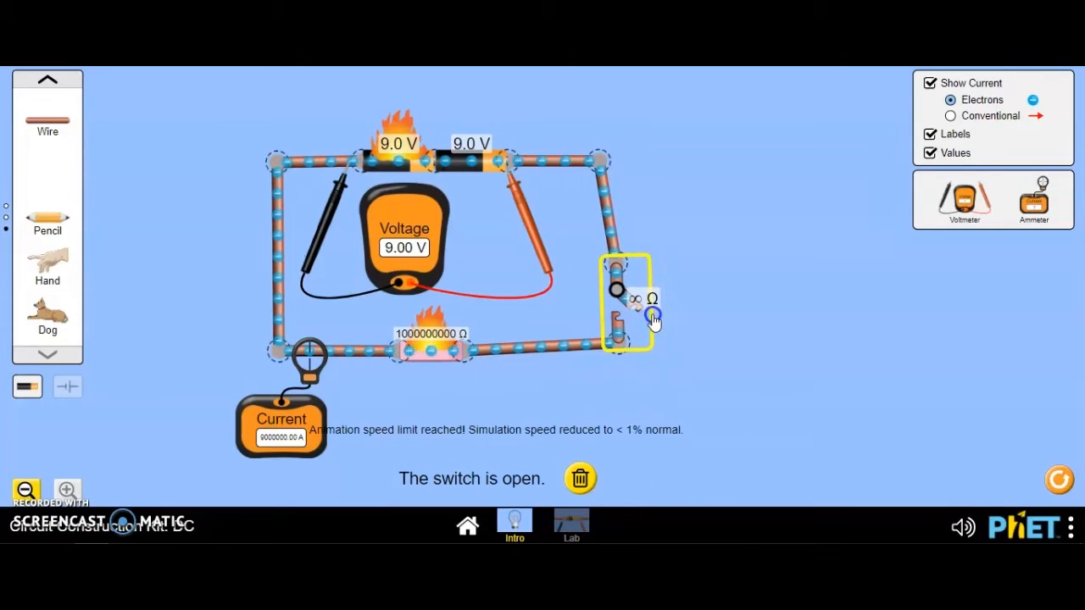
left_click(653, 318)
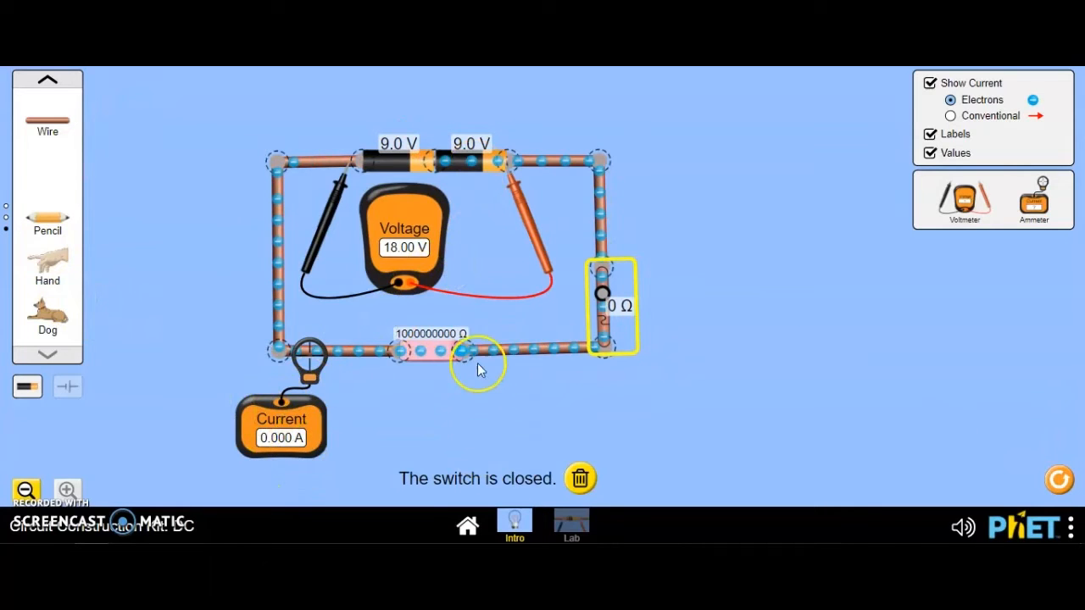
left_click(438, 355)
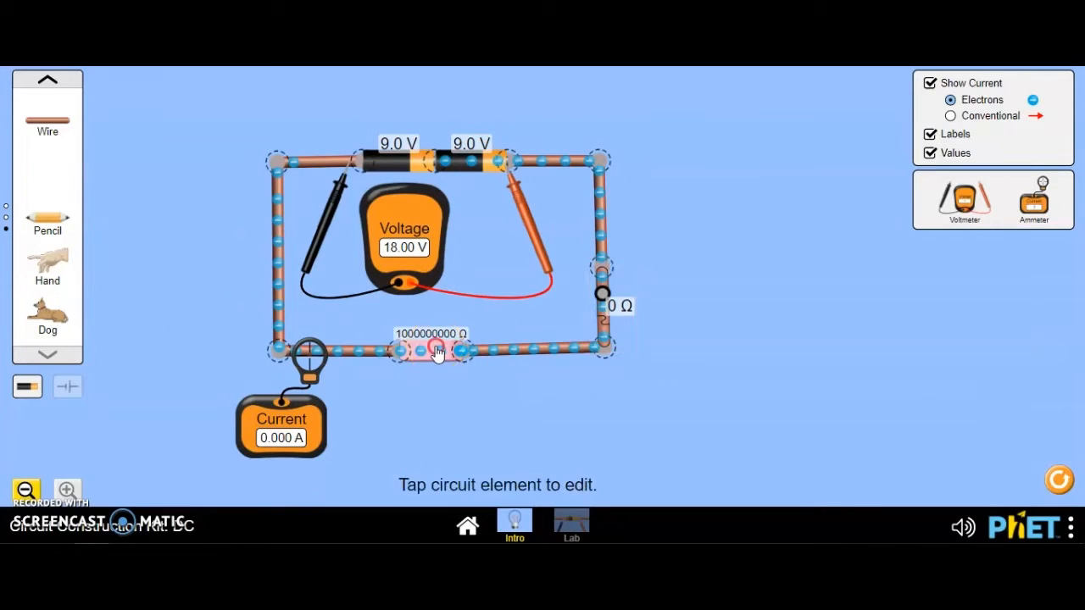
right_click(438, 354)
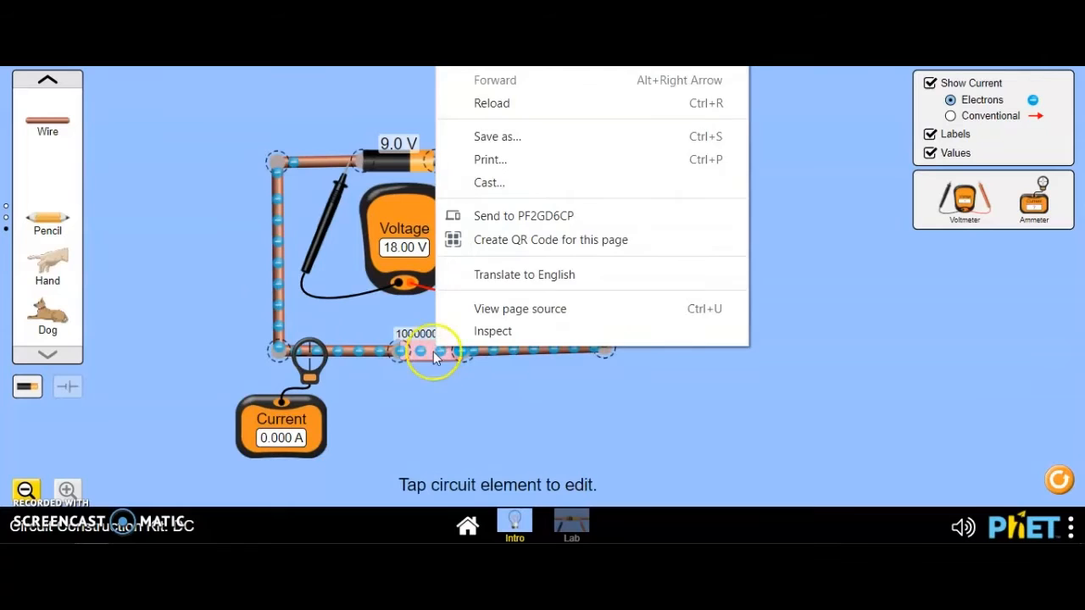
left_click(431, 357)
mouse_move(405, 353)
left_mouse_down()
mouse_move(398, 379)
mouse_move(405, 361)
left_mouse_up()
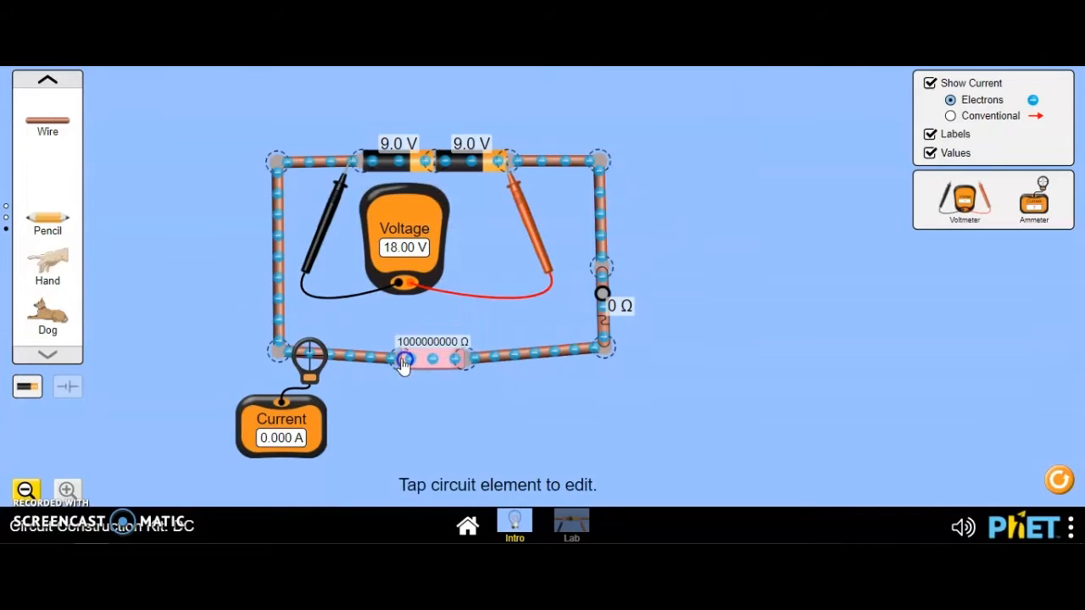
left_click(398, 359)
left_click(399, 432)
left_click(398, 370)
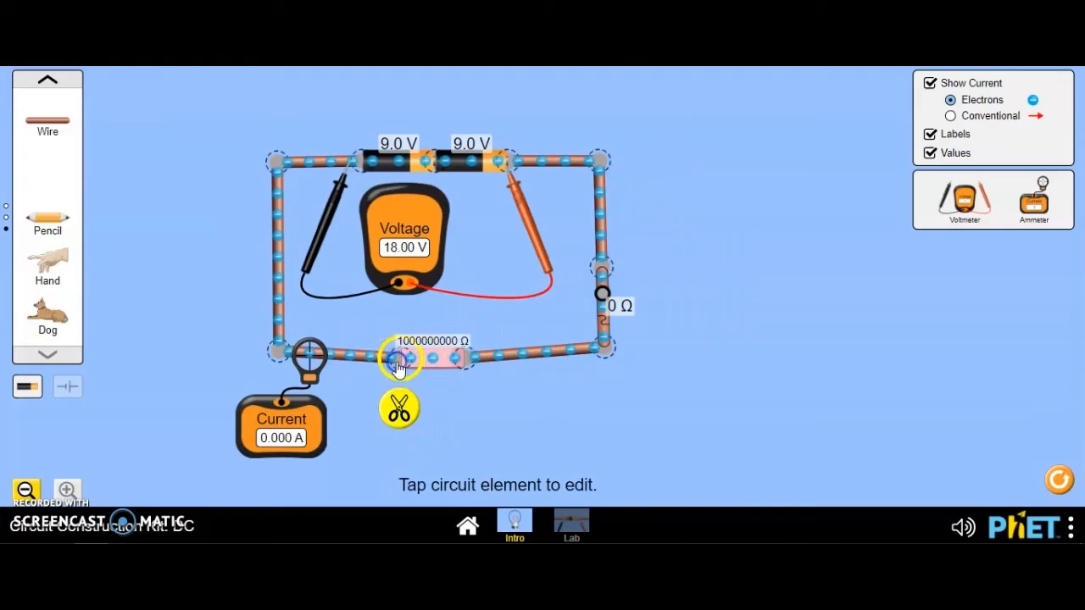
left_click(411, 351)
- Disconnect the eraser at both ends and set it aside to the right of the circuit
left_click(463, 363)
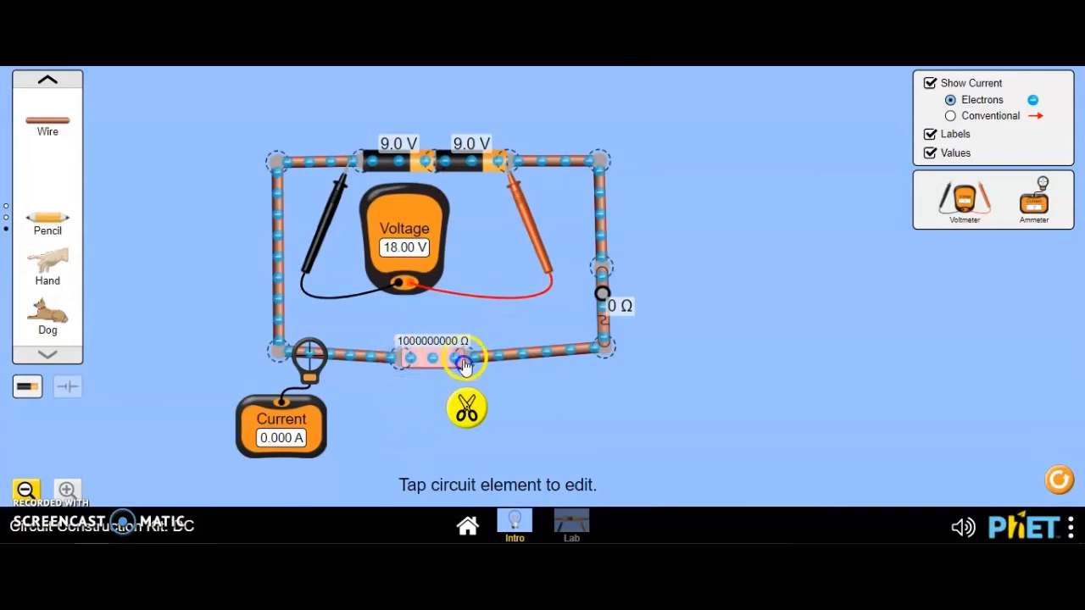
left_click(466, 409)
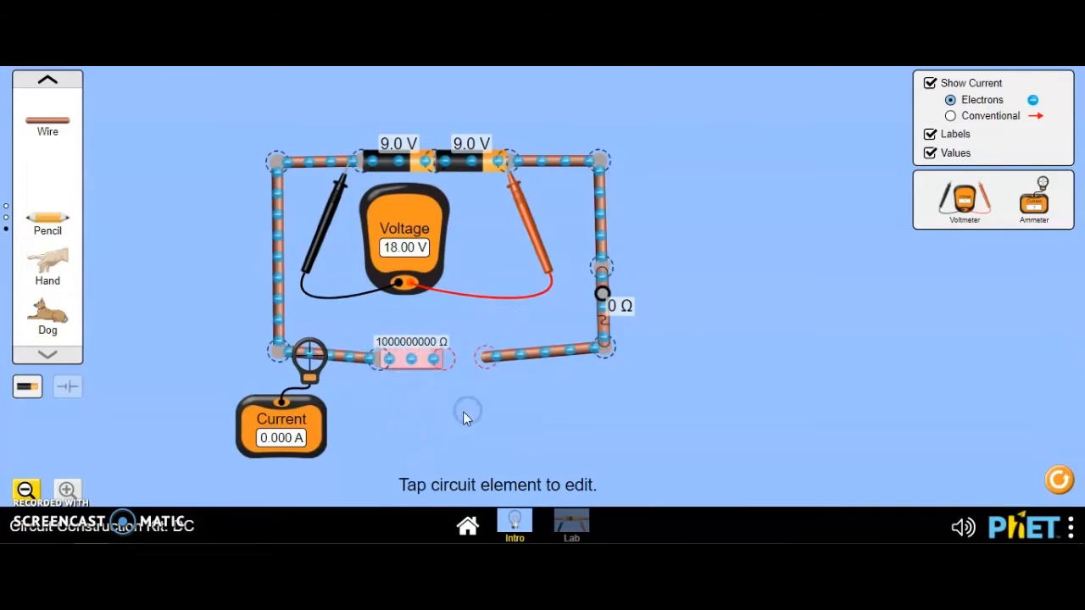
left_click(384, 360)
left_click(376, 411)
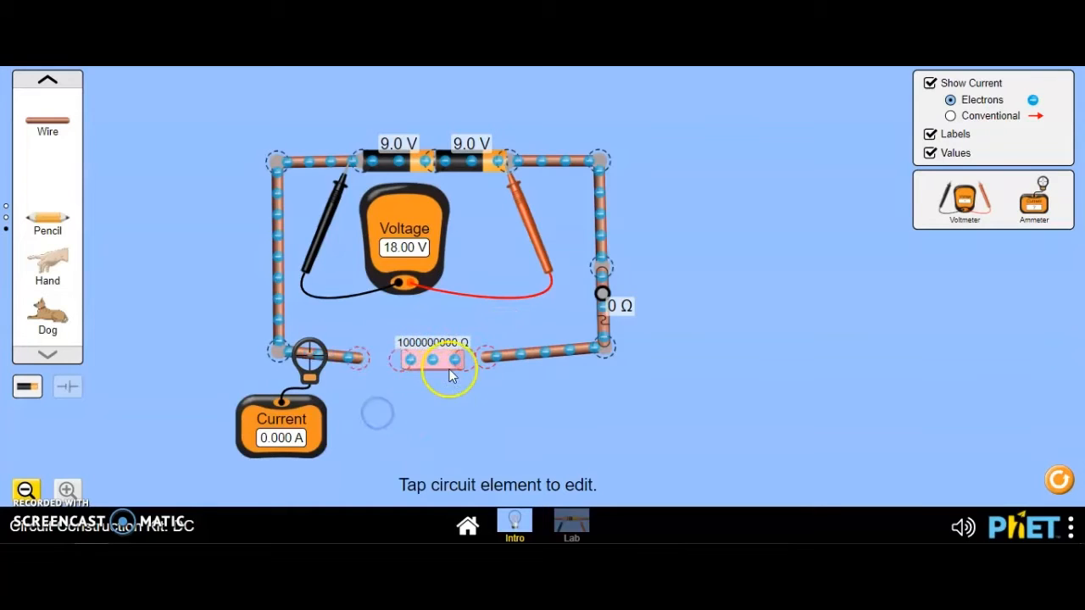
left_click_drag(451, 377, 1036, 431)
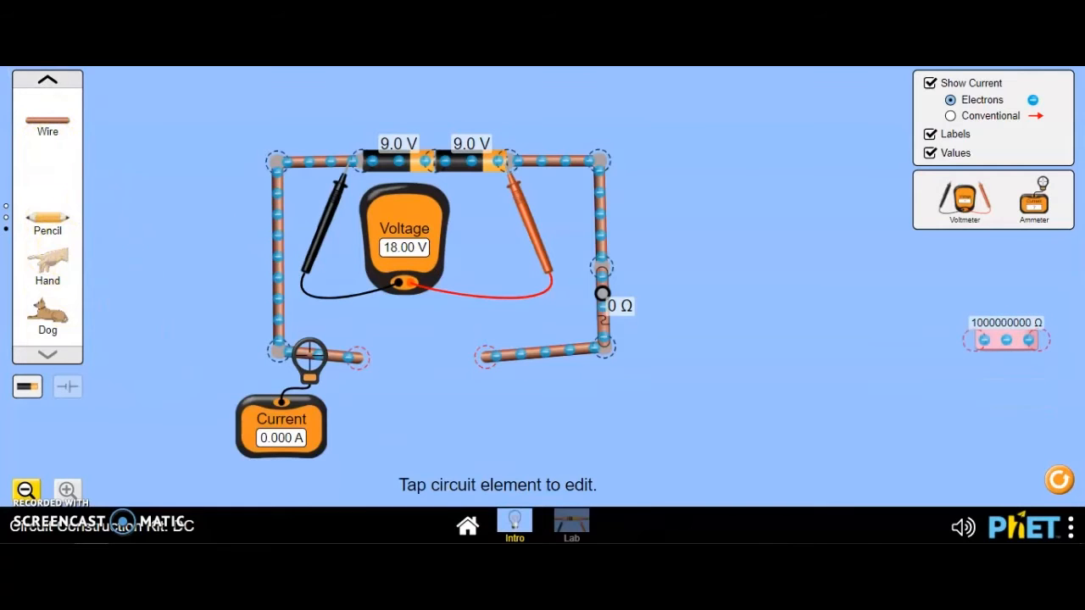
- Connect the dollar bill across the bottom gap and shift the ammeter body slightly right
left_click(48, 83)
left_click(48, 219)
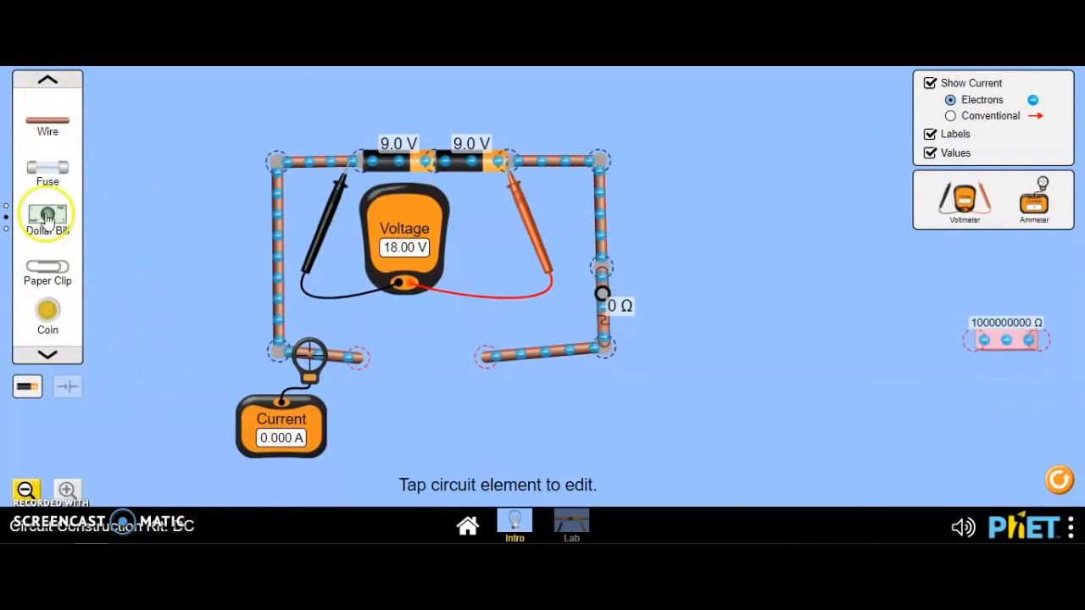
left_click_drag(47, 219, 415, 378)
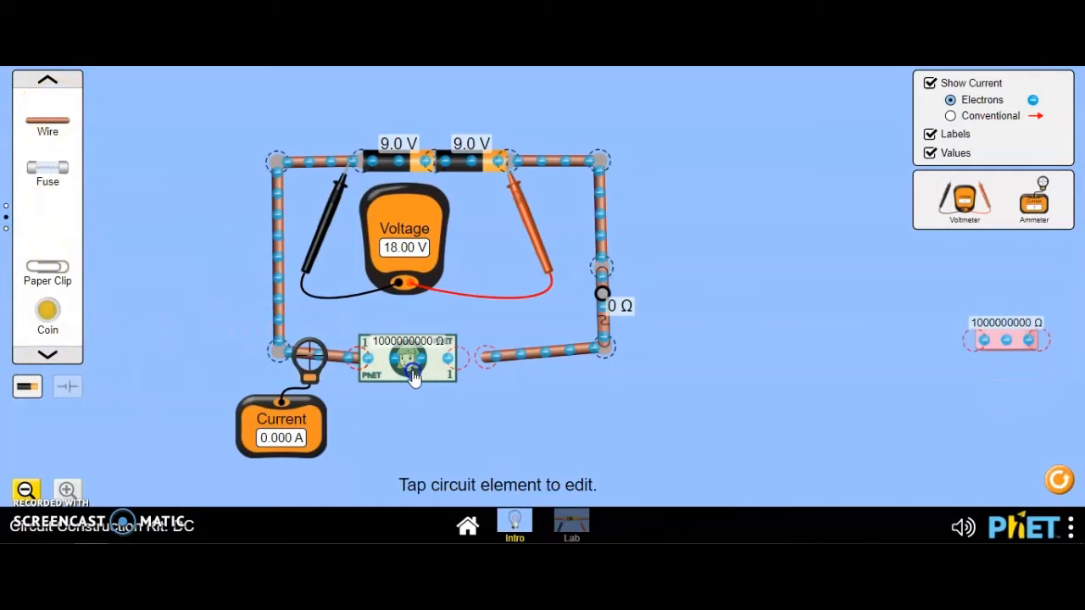
left_click_drag(517, 361, 489, 366)
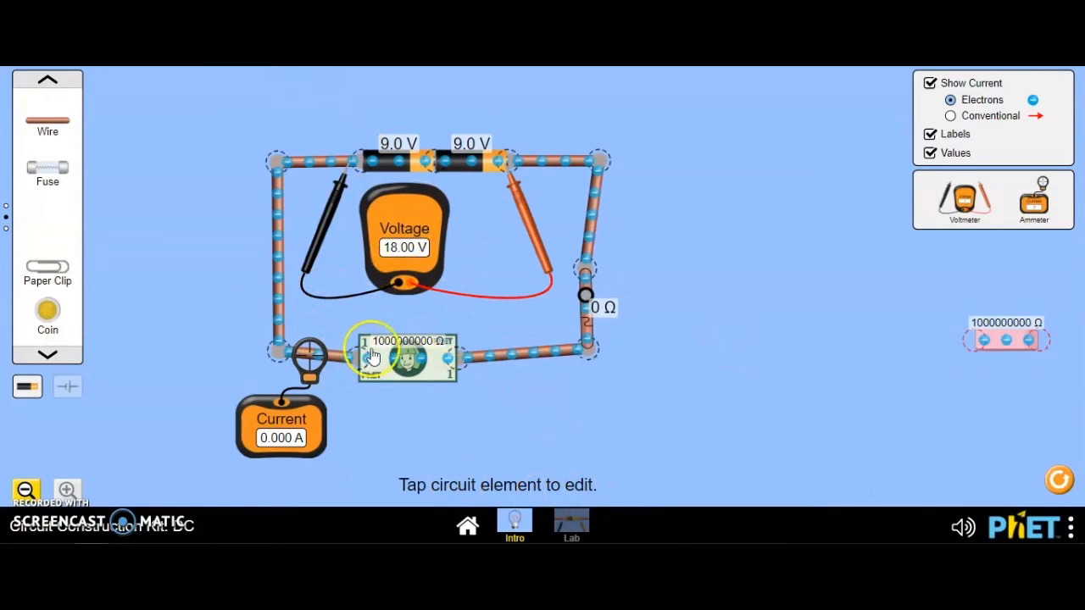
mouse_move(291, 437)
left_mouse_down()
mouse_move(286, 489)
mouse_move(308, 439)
left_mouse_up()
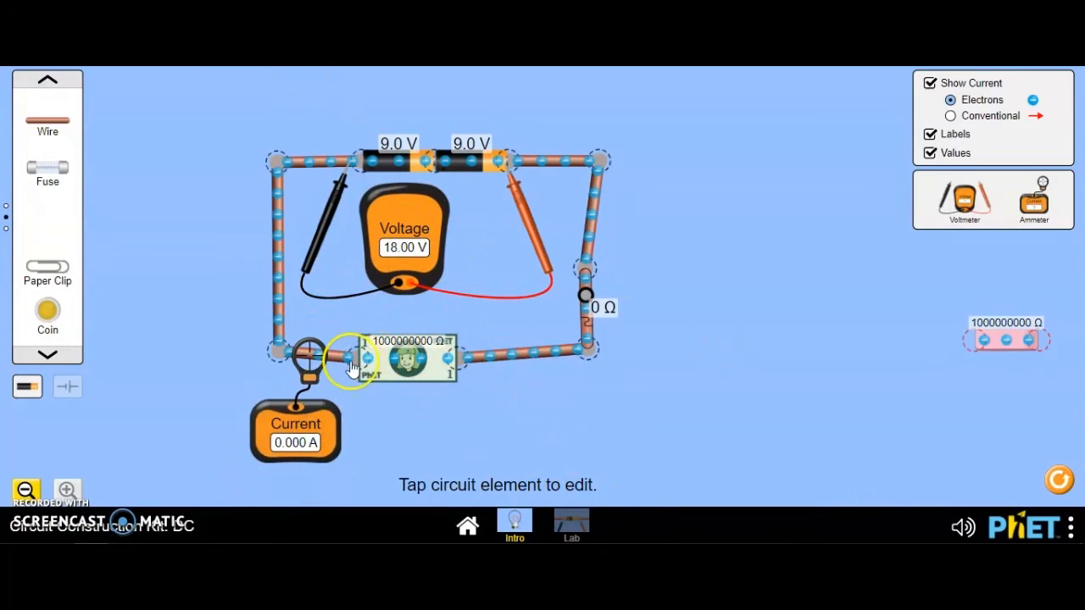
- Disconnect the dollar bill at both ends and set it aside below the eraser
left_click(357, 409)
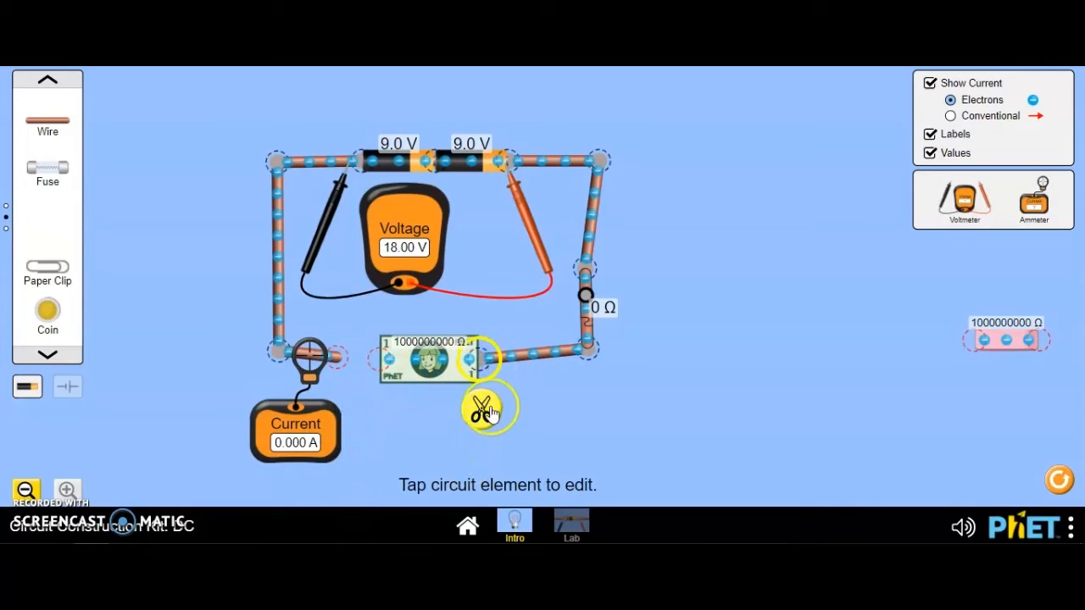
left_click(485, 410)
left_click_drag(414, 364, 1030, 446)
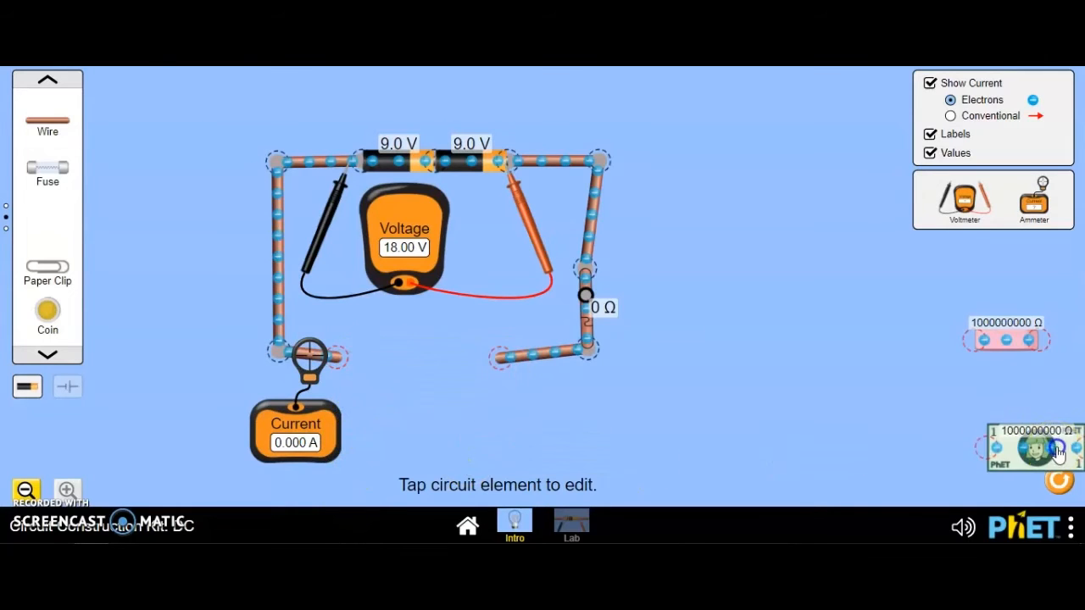
- Connect the paper clip across the bottom gap and delete the left 9.0 V battery
left_click_drag(51, 270, 365, 356)
left_click(398, 157)
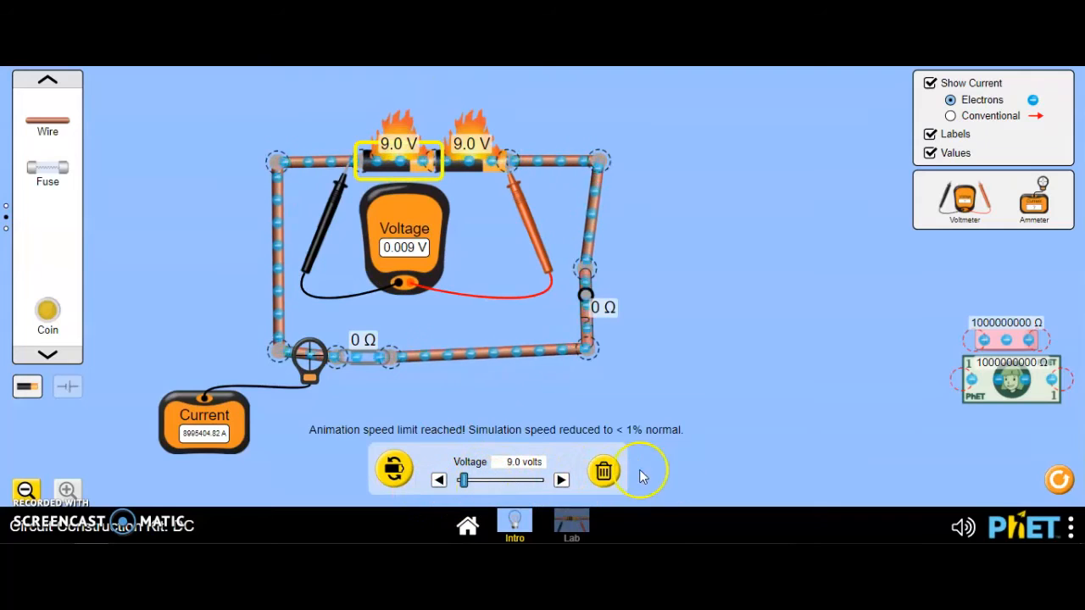
left_click(604, 473)
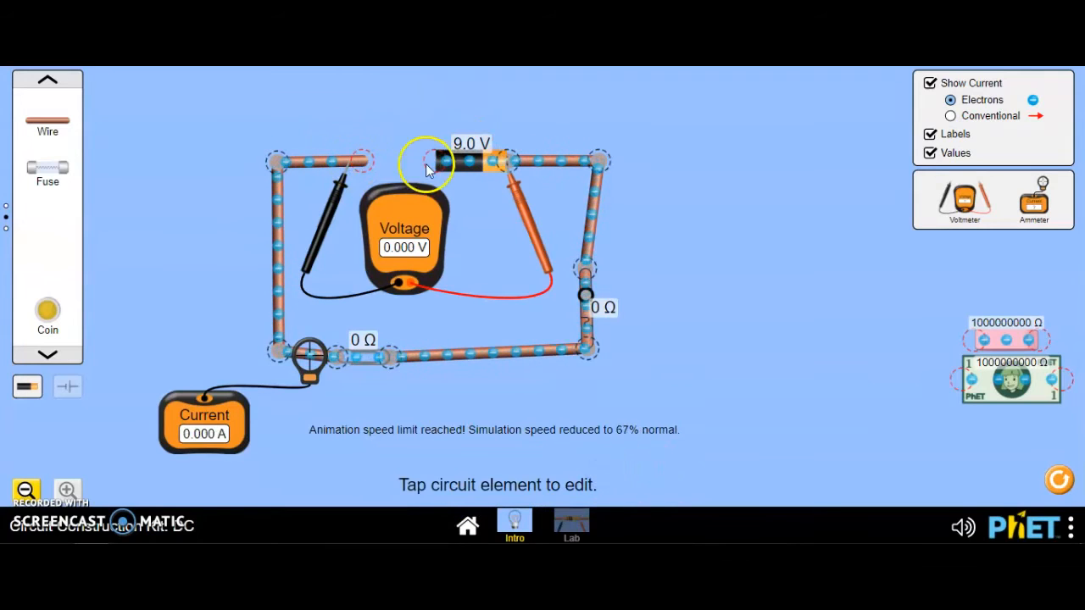
- Extend the top-left wire to the remaining battery and connect the voltmeter's black probe at that junction
left_click_drag(368, 169, 481, 214)
left_click(523, 301)
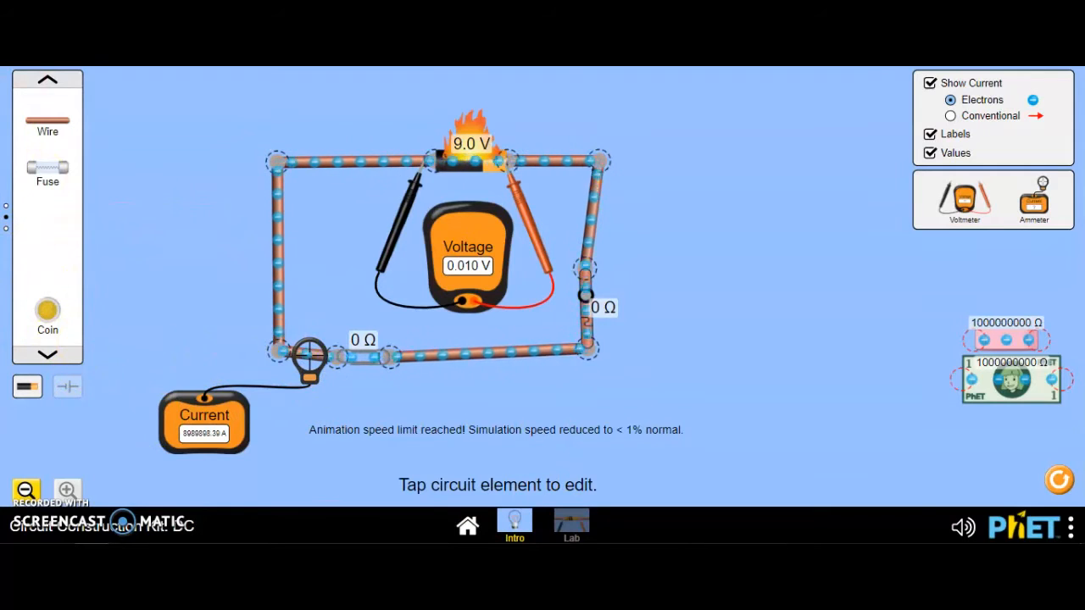
- Disconnect the paper clip at both ends and set it aside below the dollar bill
left_click(48, 80)
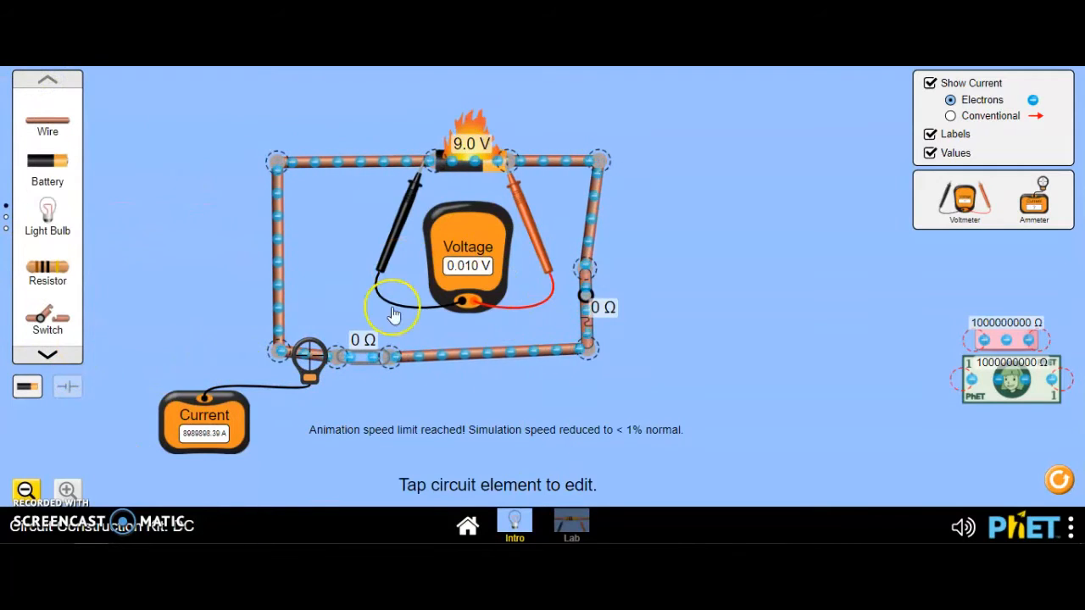
left_click(371, 359)
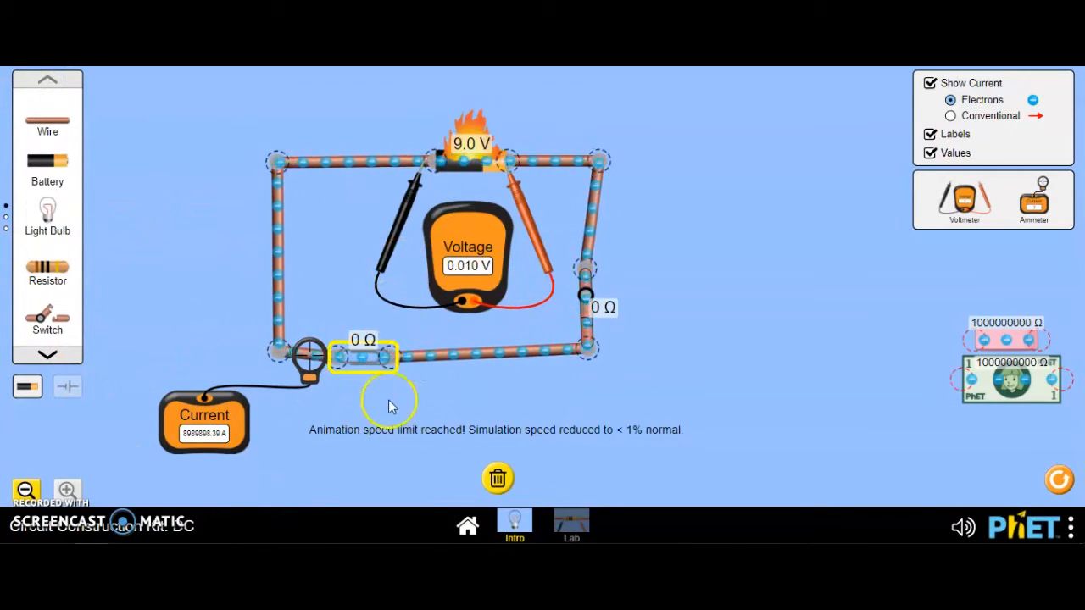
left_click(337, 359)
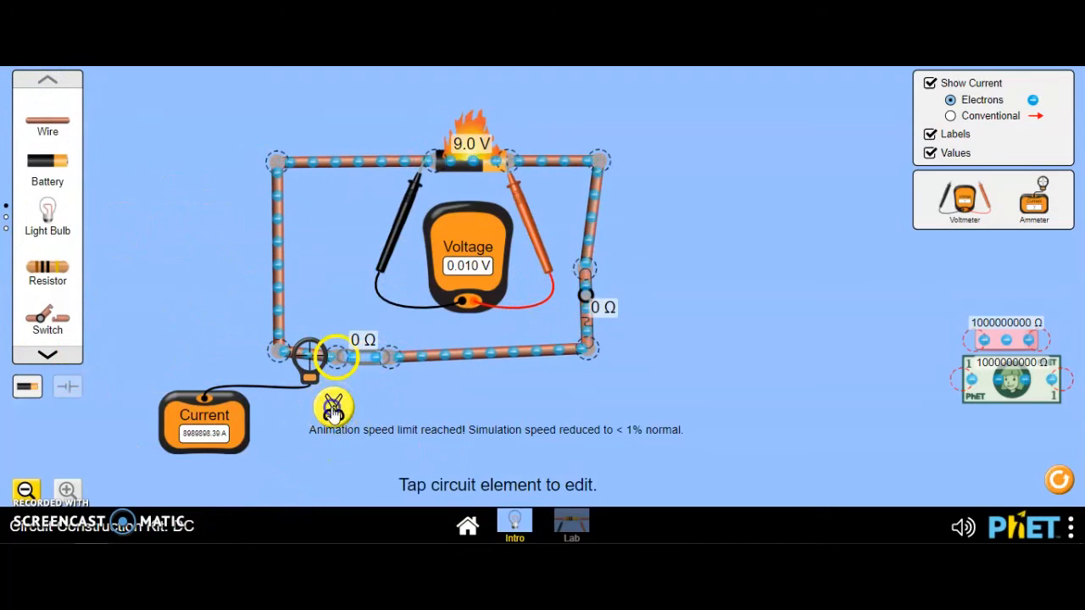
left_click(333, 408)
left_click(407, 362)
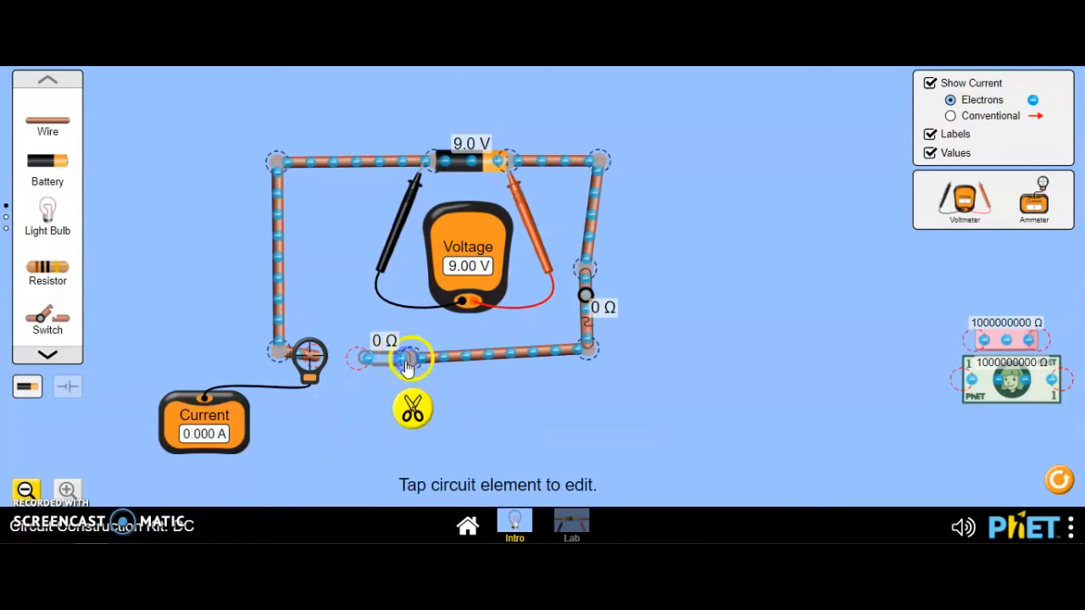
left_click(414, 414)
left_click_drag(366, 364, 979, 445)
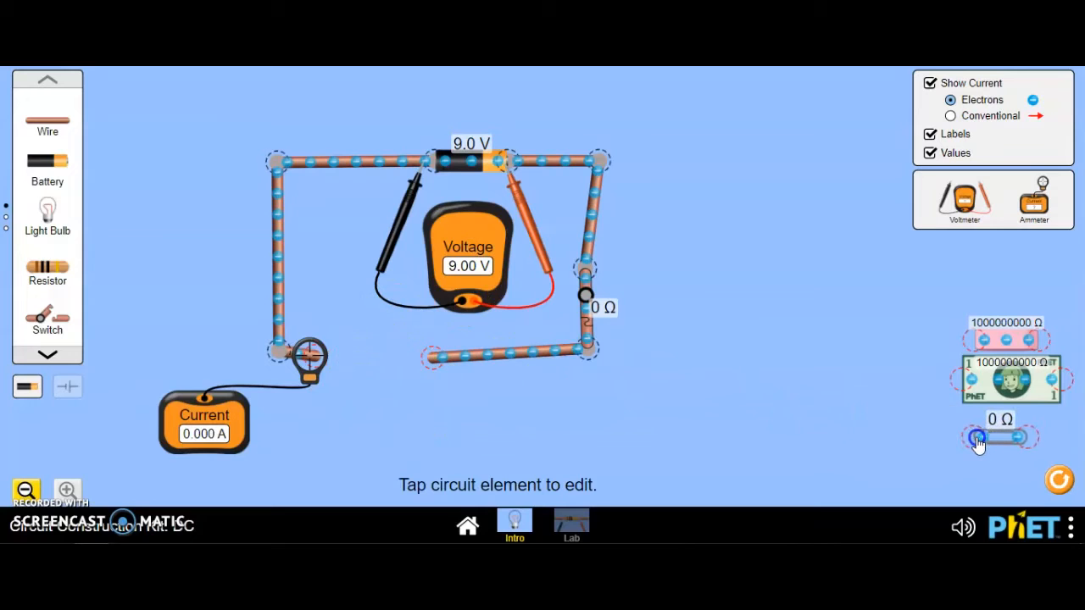
- Straighten the circuit's right side and add a second battery left of the first, with the voltmeter's black probe at its left end
left_click_drag(531, 343, 551, 346)
left_click(547, 350)
left_click_drag(38, 166, 394, 167)
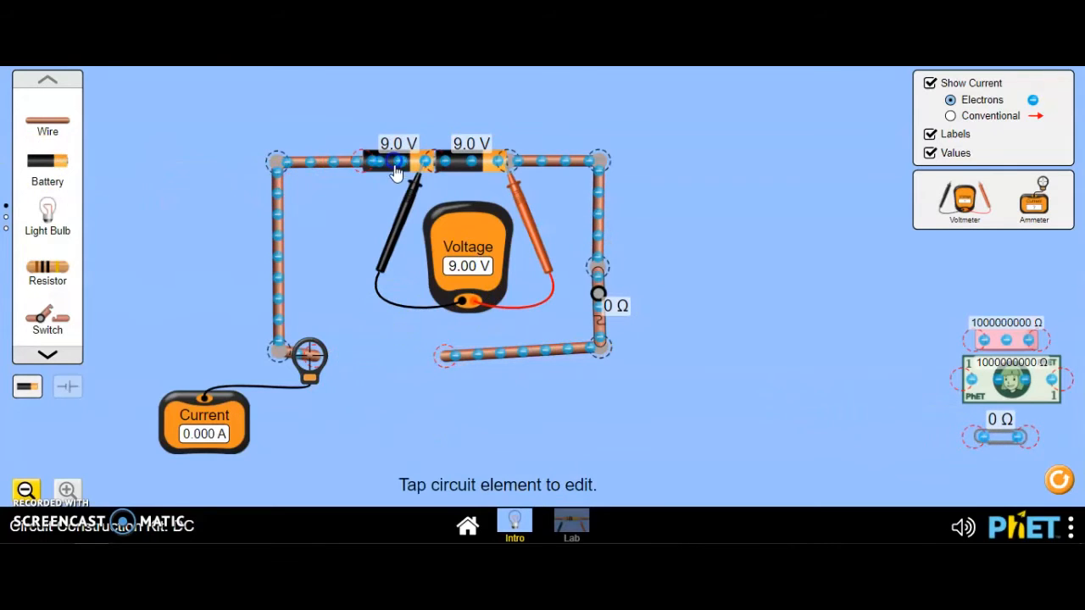
left_click_drag(411, 205, 348, 203)
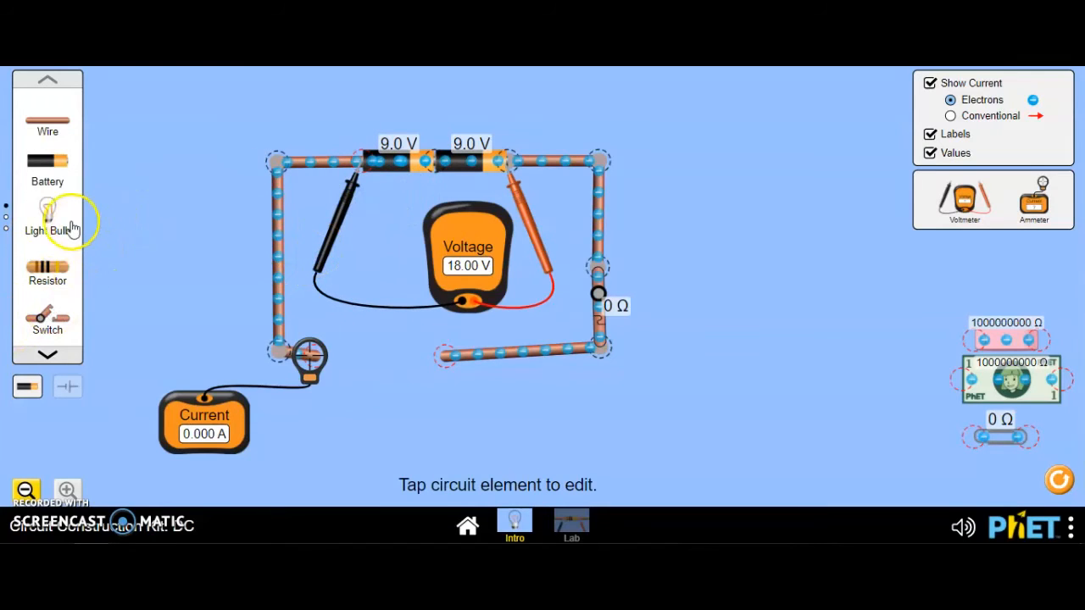
- Connect the coin across the bottom gap by attaching the bottom-right wire to its free end
left_click_drag(53, 219, 76, 227)
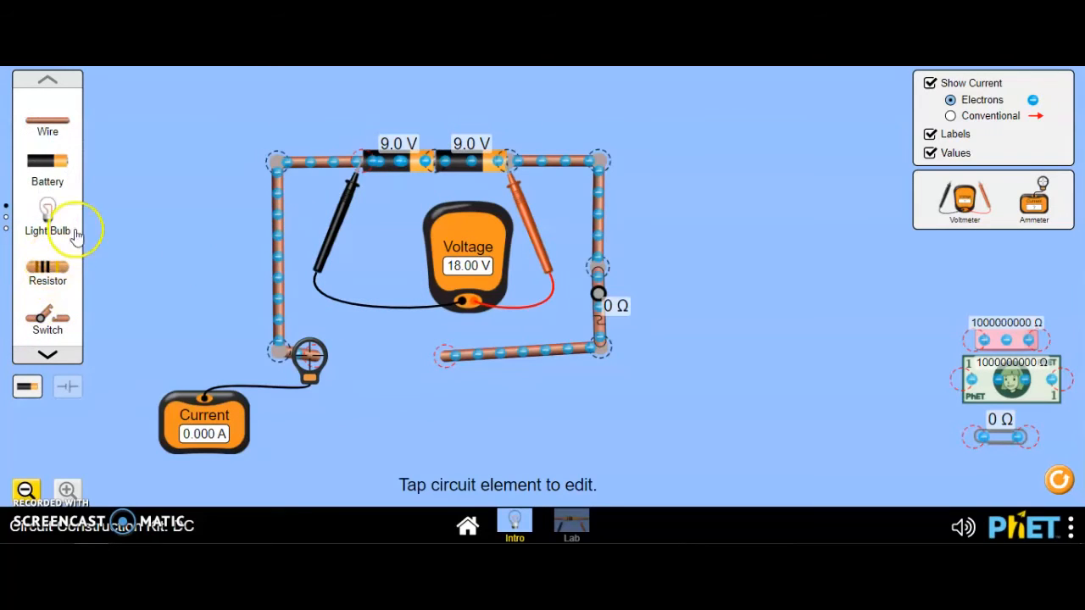
left_click(49, 359)
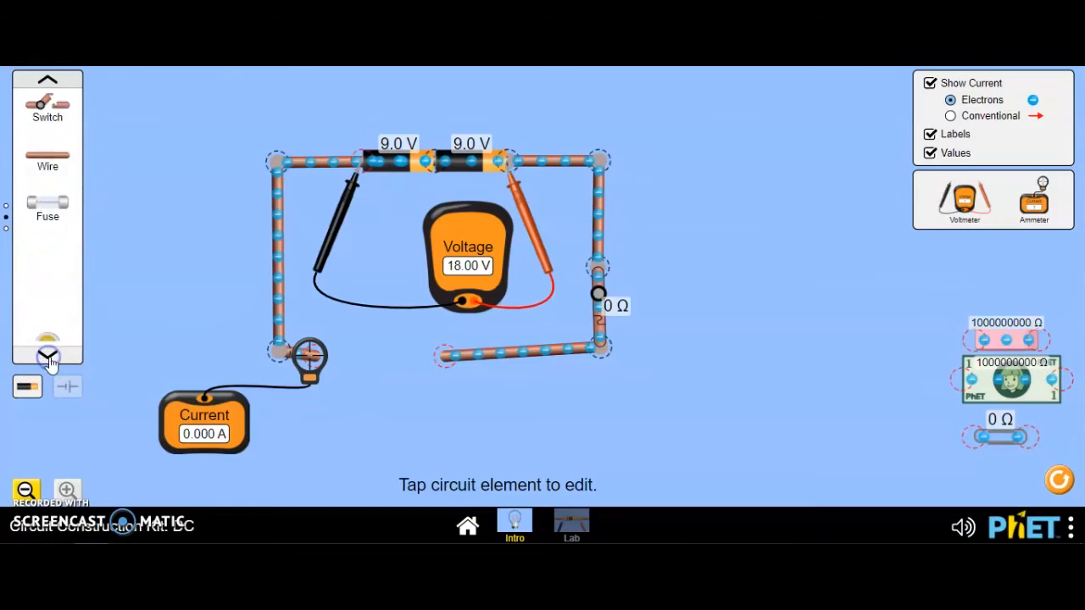
left_click_drag(50, 314, 367, 363)
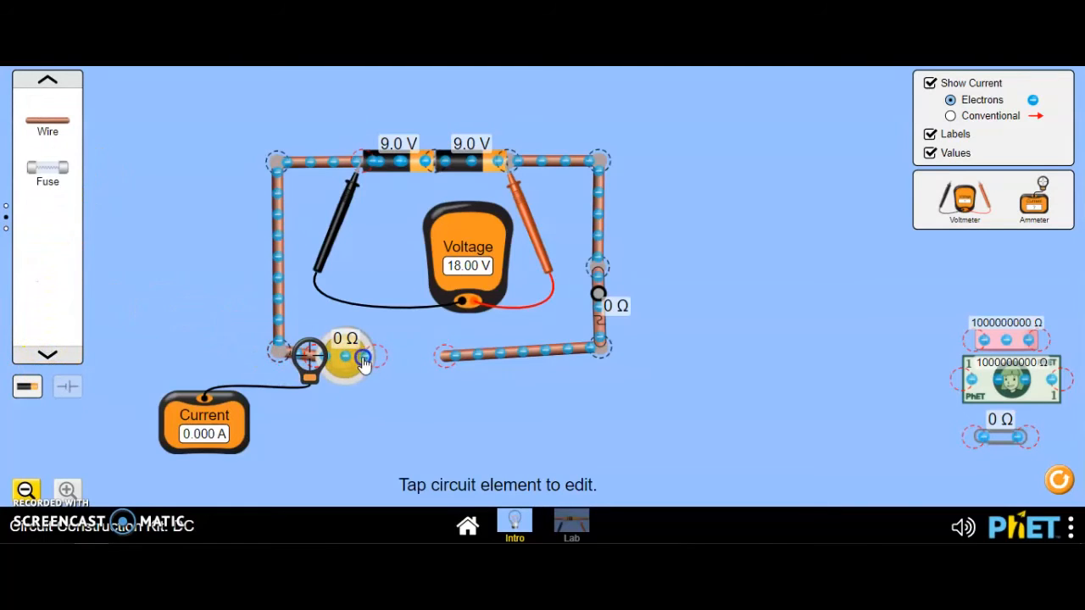
left_click_drag(435, 356, 381, 358)
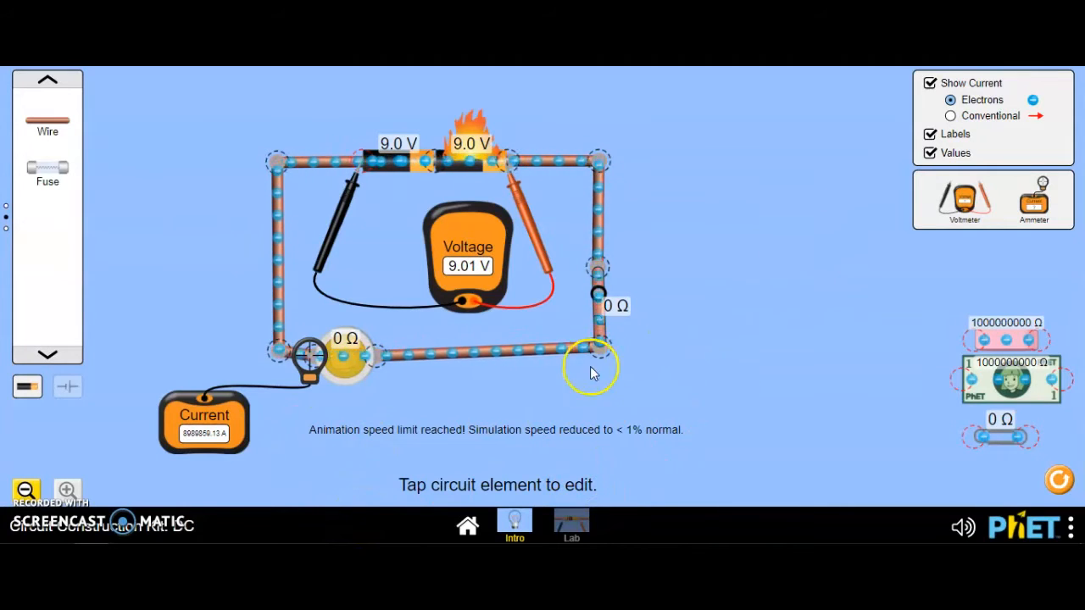
- Move the ammeter's probe away from the coin onto the circuit's left vertical wire
left_click(348, 348)
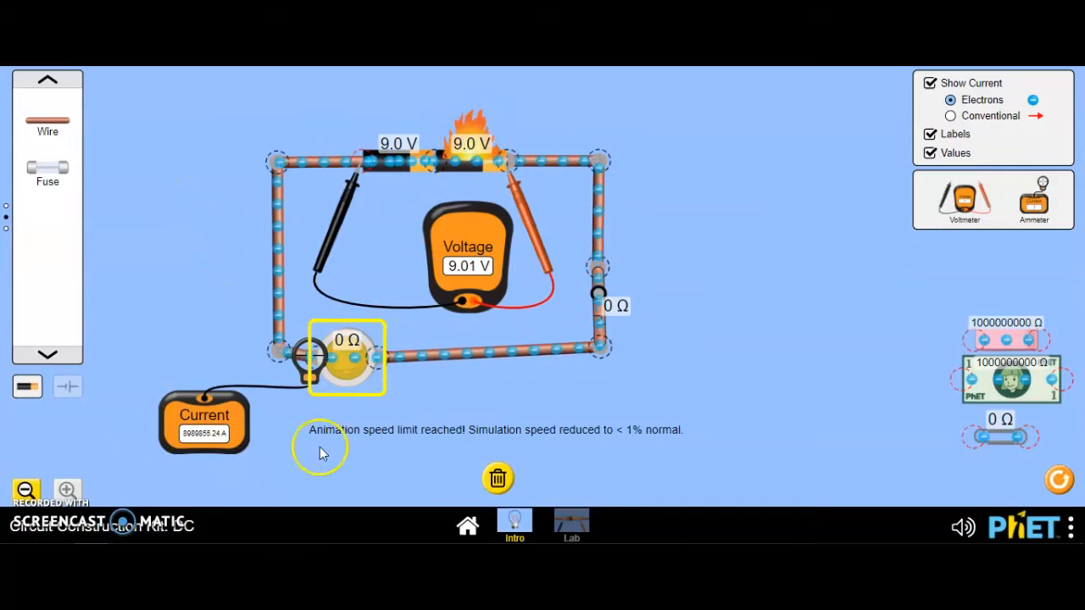
left_click(318, 362)
left_click(316, 362)
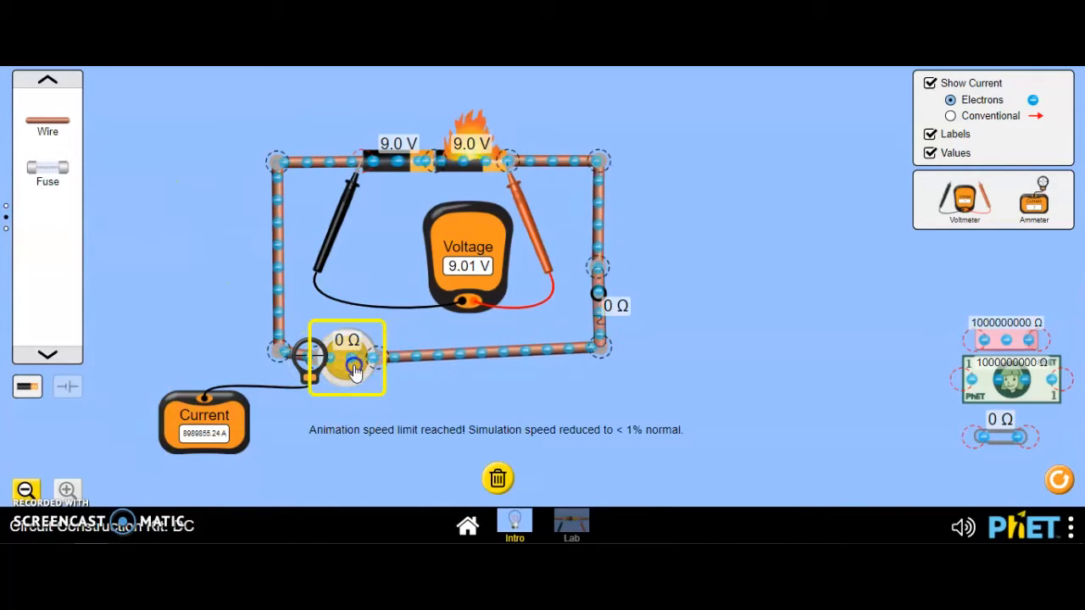
left_click_drag(308, 362, 272, 299)
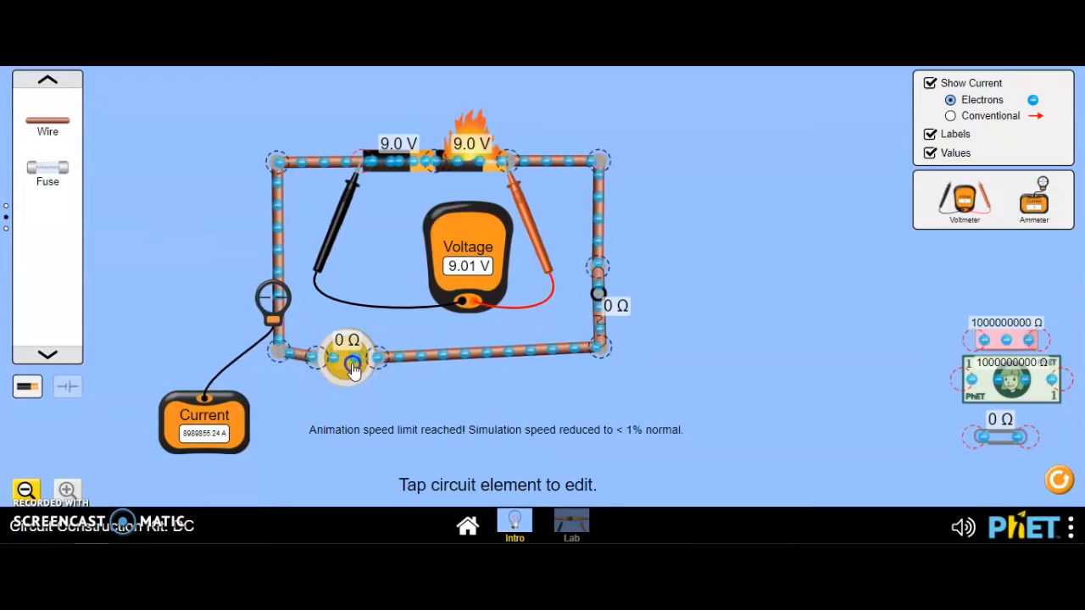
- Disconnect the coin at both ends and set it aside below the dollar bill
left_click(335, 376)
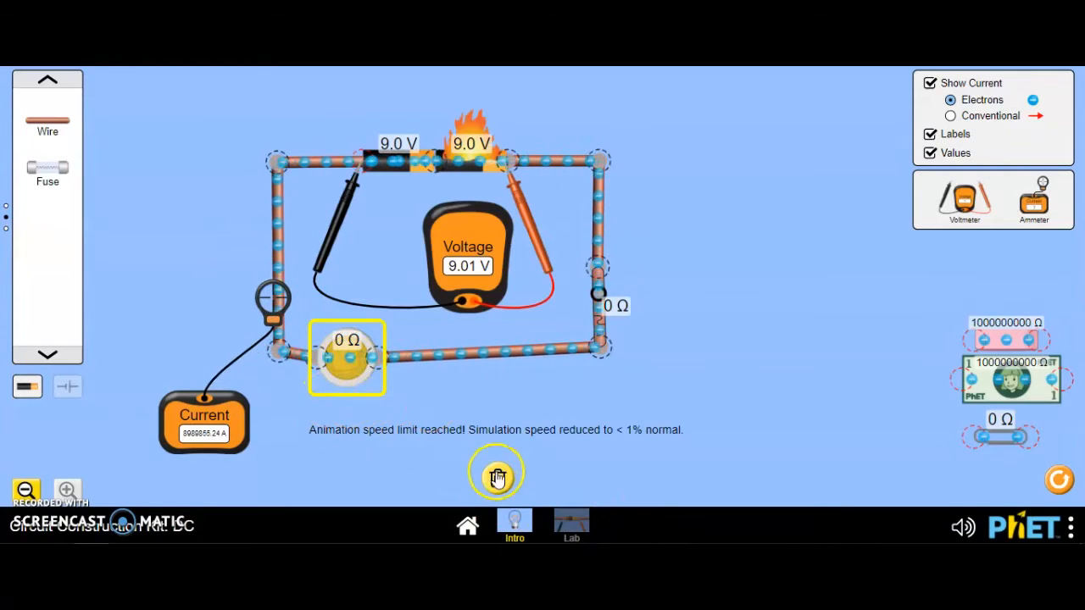
left_click(320, 363)
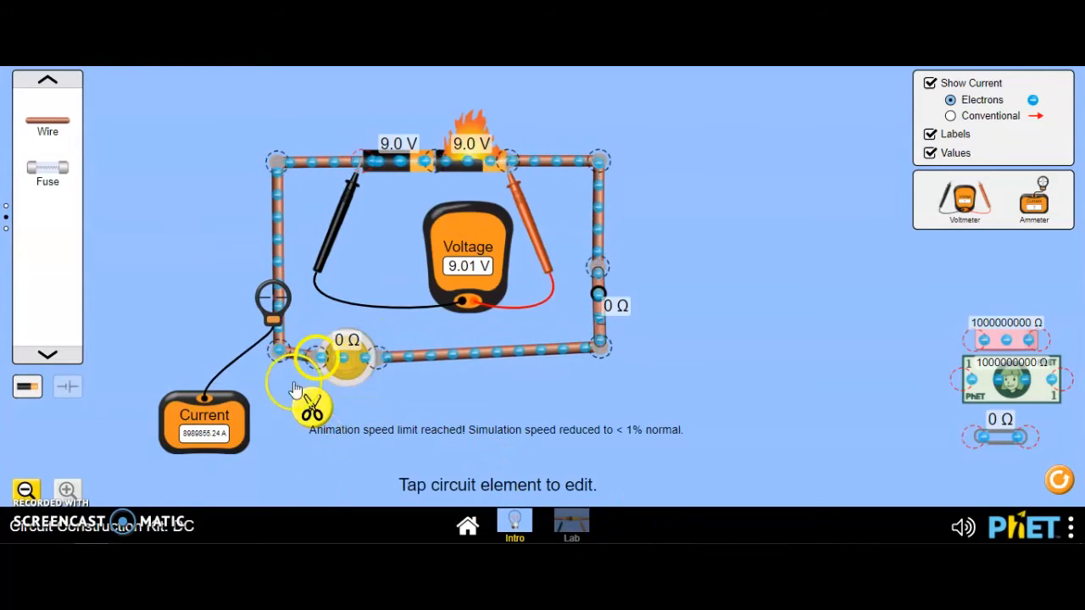
left_click(322, 412)
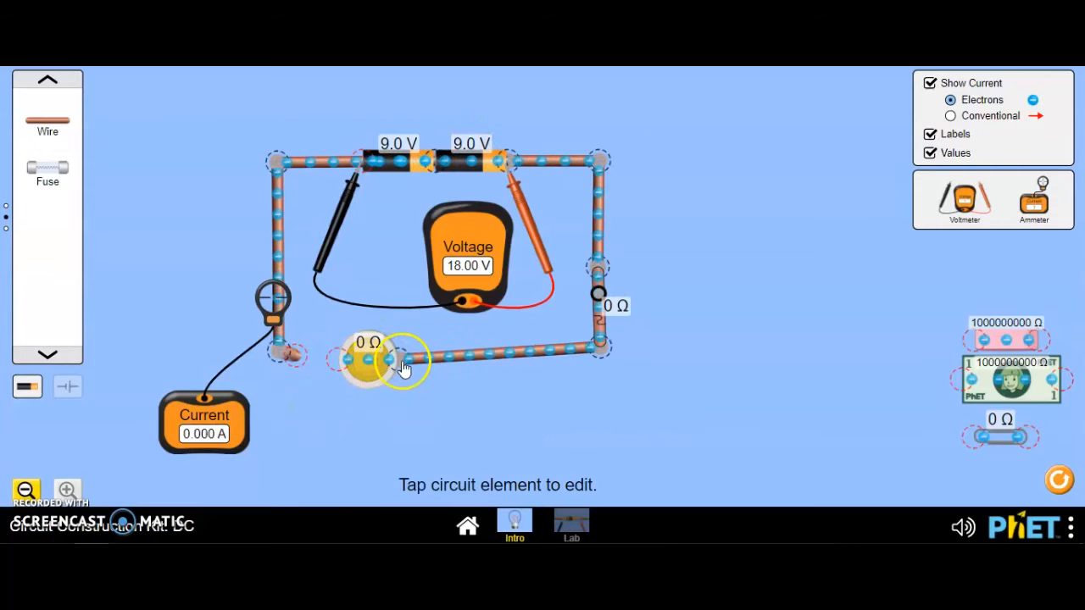
left_click(400, 415)
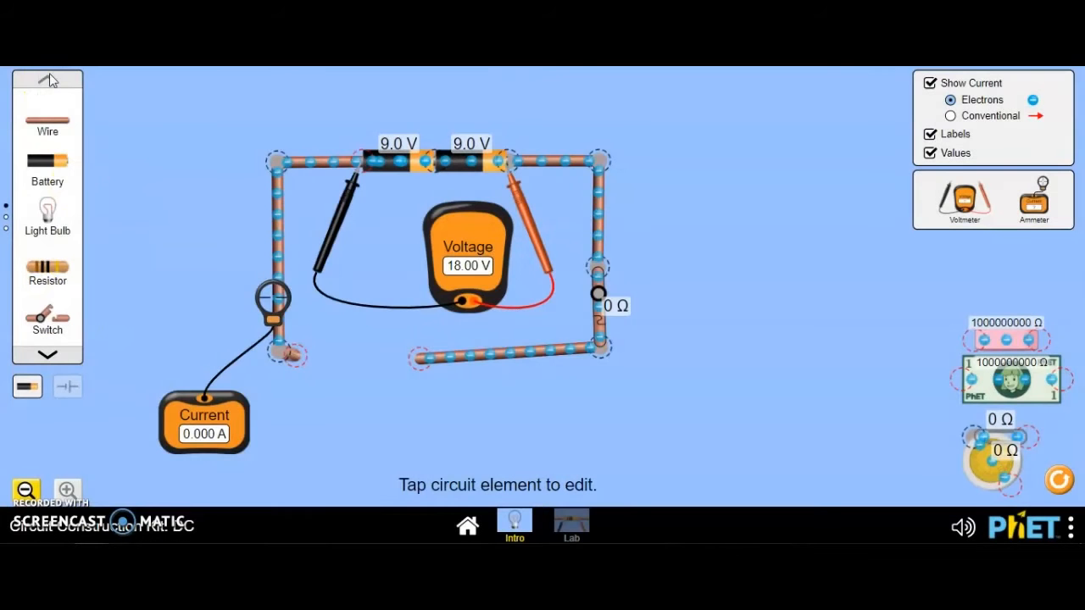
- Place a light bulb's base contact in the bottom gap and extend the bottom-left wire to meet the bottom-right wire there
left_click(60, 211)
left_click_drag(532, 376, 392, 352)
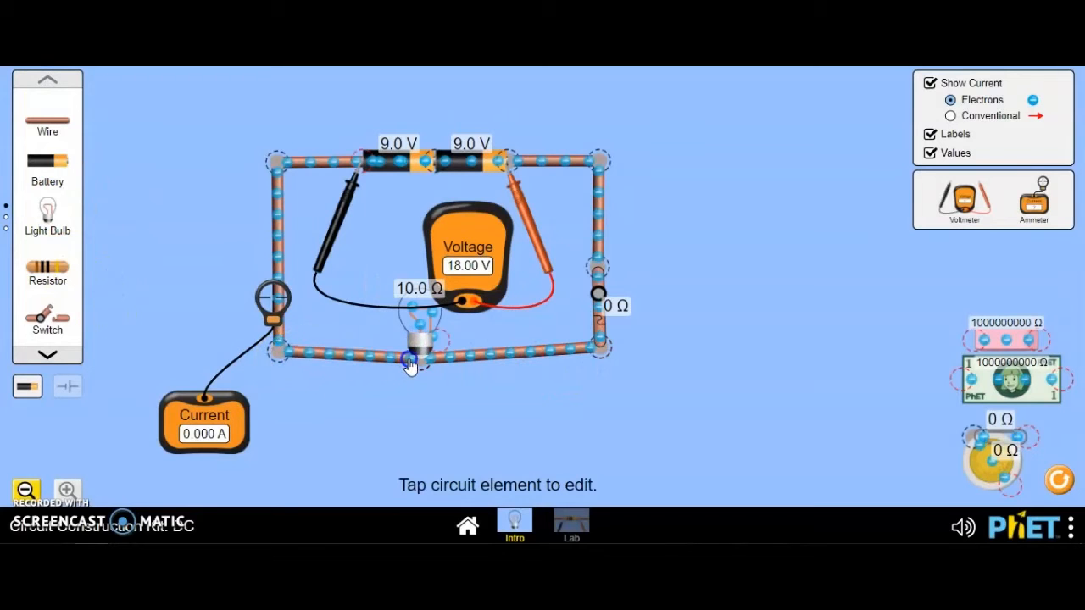
left_click_drag(413, 362, 415, 361)
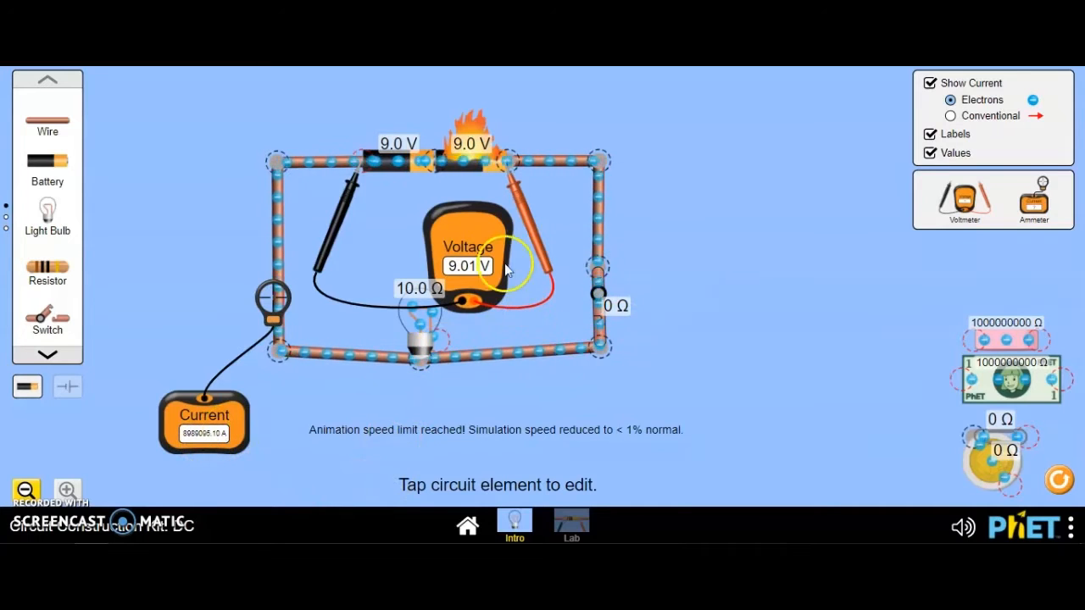
right_click(475, 134)
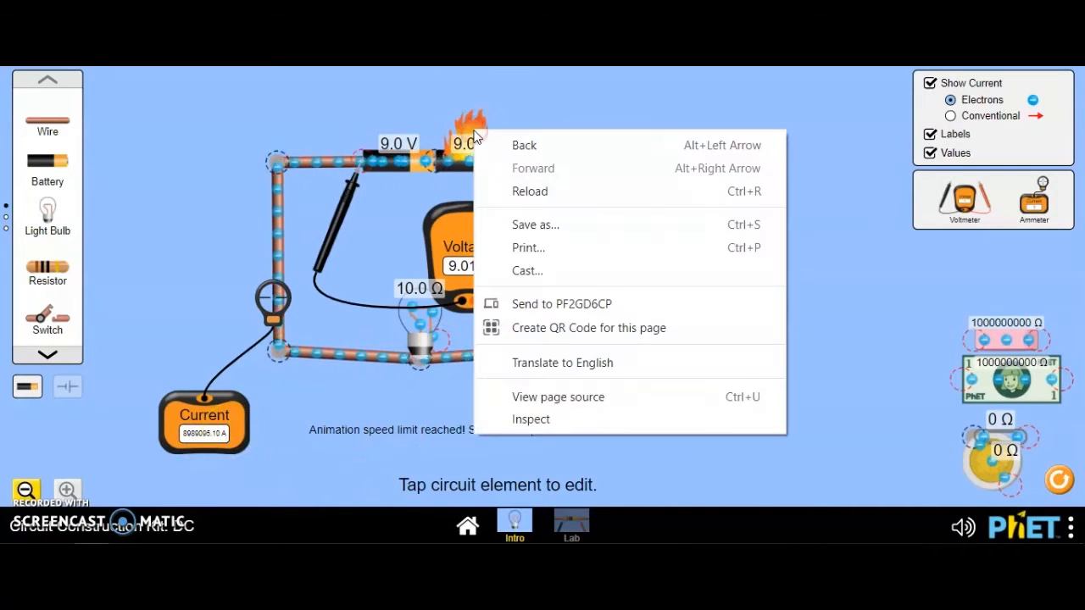
left_click(527, 138)
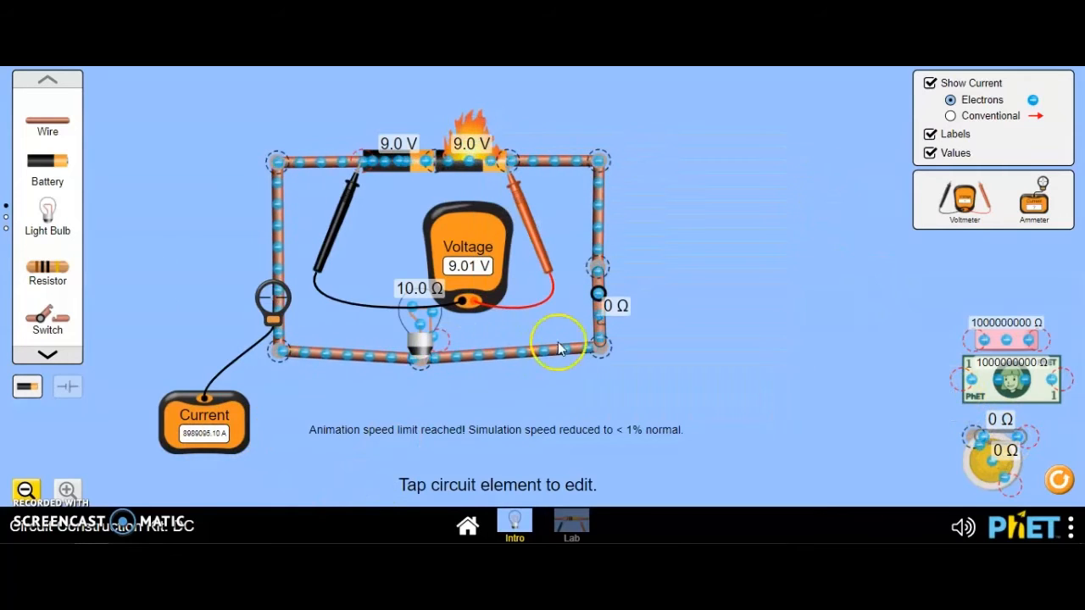
- Place a second light bulb over the bottom-left wire and pull the first bulb's junction to the right
left_click_drag(48, 217, 373, 357)
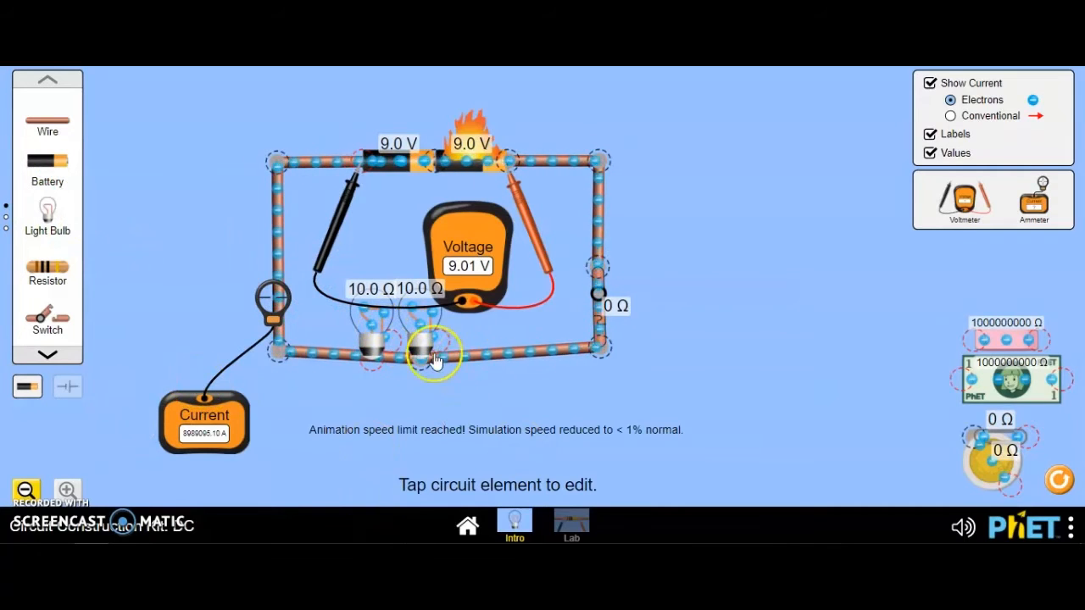
left_click_drag(47, 212, 44, 182)
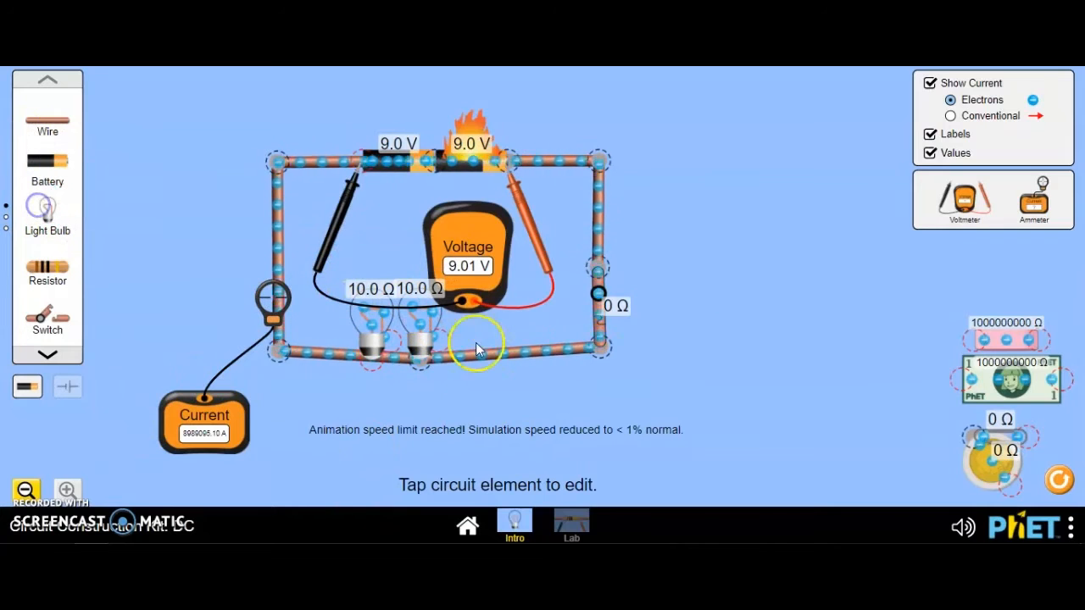
mouse_move(456, 367)
left_mouse_down()
mouse_move(528, 359)
mouse_move(463, 360)
left_mouse_up()
- Cut the junction at the first light bulb and set that bulb aside to the right of the circuit
left_click(463, 360)
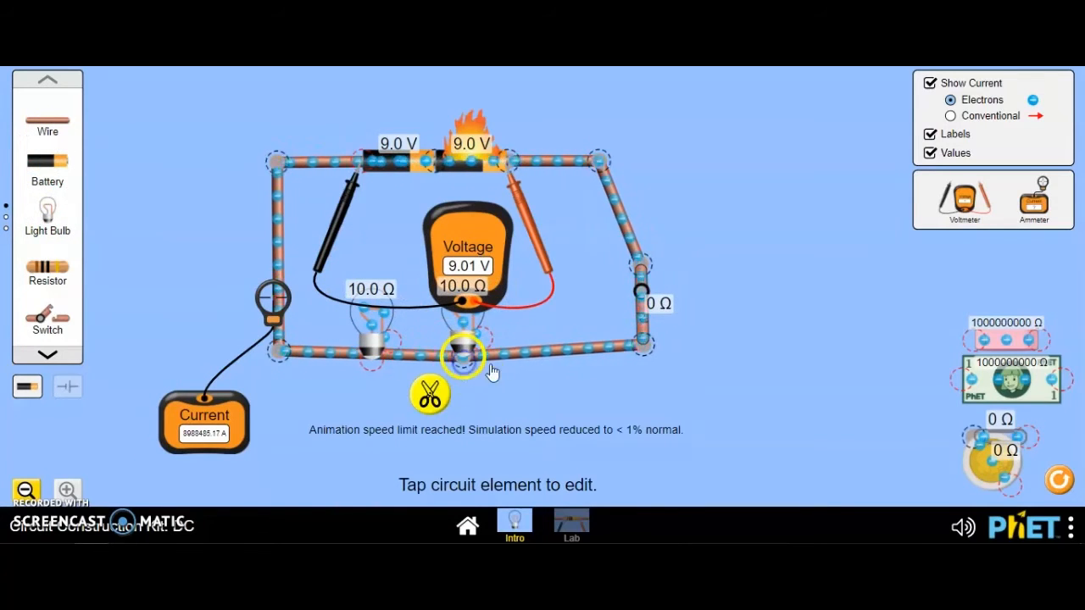
left_click(430, 389)
left_click_drag(477, 337, 835, 358)
- Delete the bottom-right wire attached to the switch
mouse_move(552, 365)
left_mouse_down()
mouse_move(552, 344)
mouse_move(562, 378)
mouse_move(552, 352)
left_mouse_up()
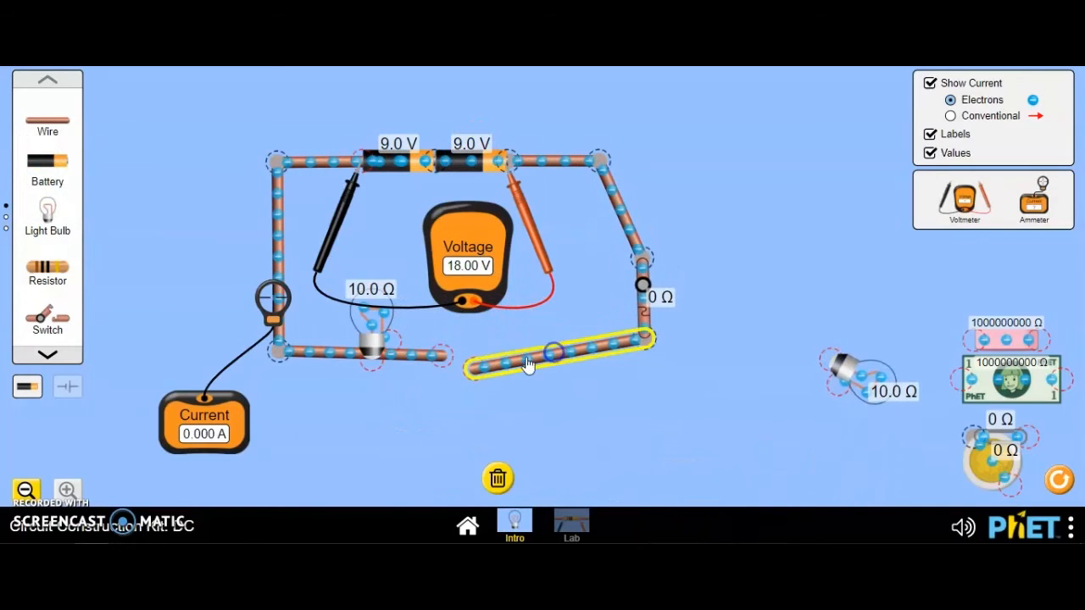
left_click(462, 375)
mouse_move(498, 373)
left_mouse_down()
mouse_move(497, 359)
mouse_move(417, 446)
mouse_move(496, 374)
left_mouse_up()
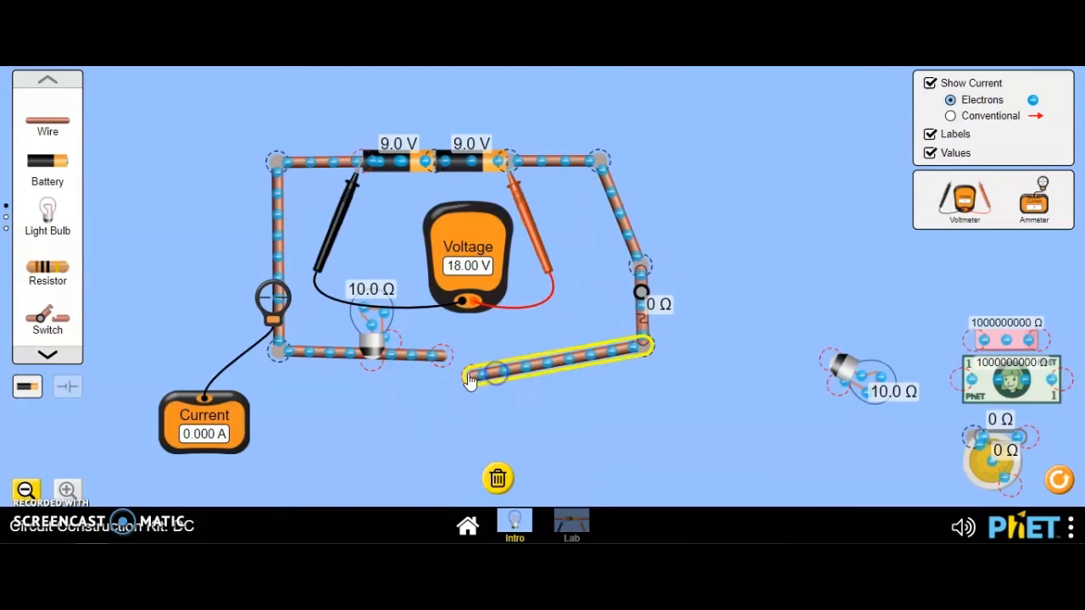
left_click(498, 480)
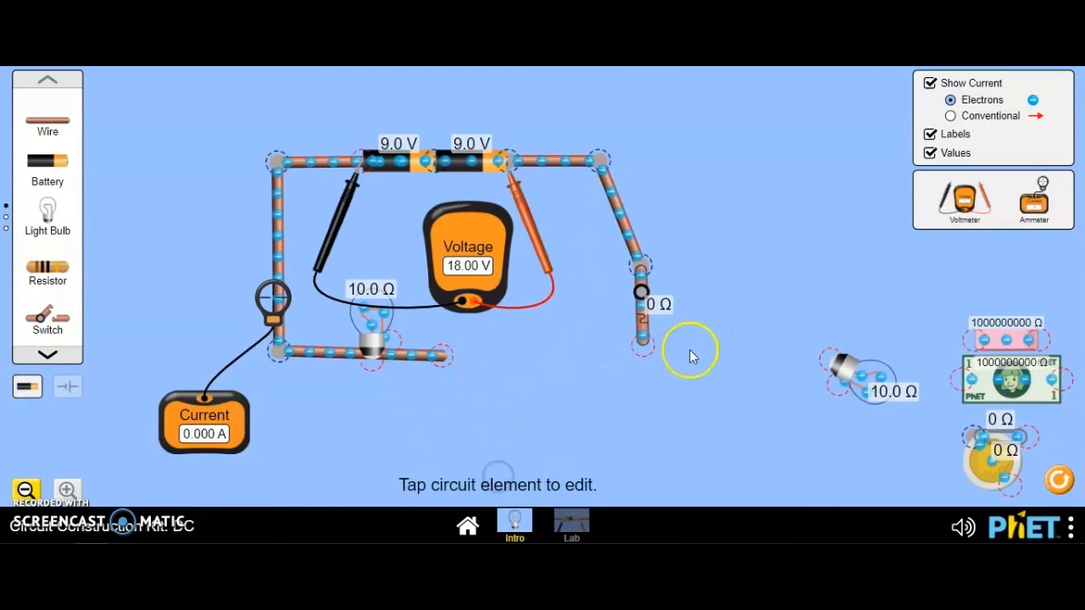
- Spread the circuit's right side outward, with the switch tilted out, to widen the bottom gap
left_click_drag(648, 347, 620, 340)
left_click_drag(631, 277, 713, 278)
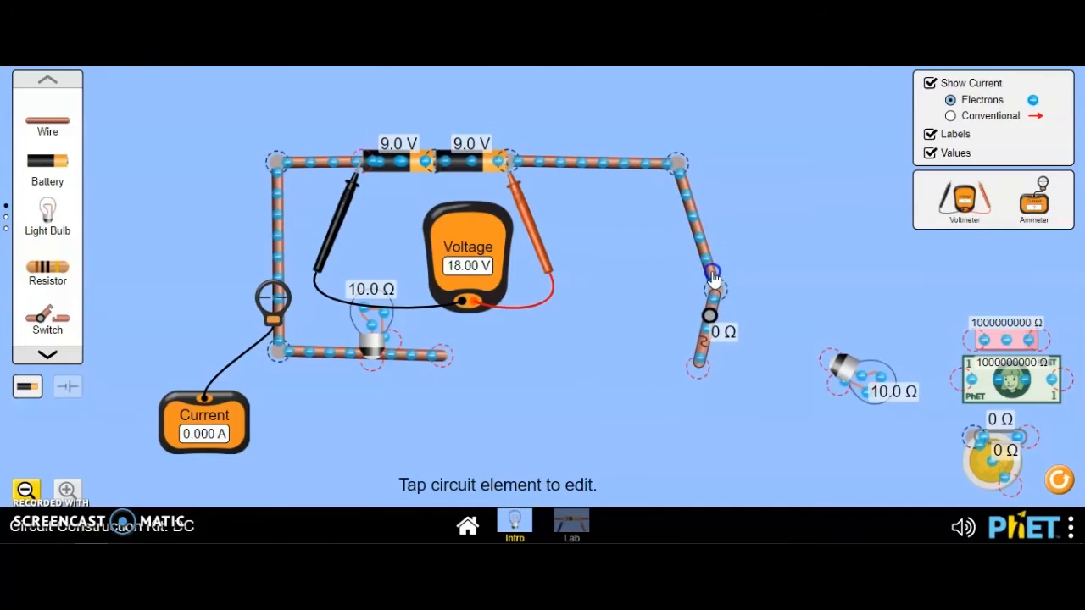
left_click_drag(700, 373, 733, 367)
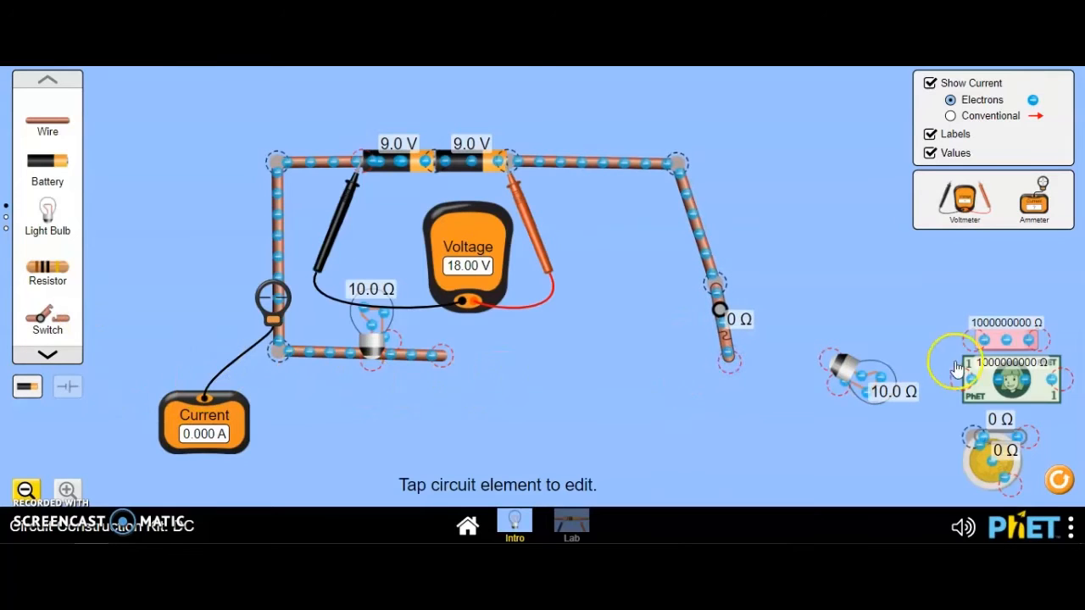
- Connect the remaining bulb's base contact to the bottom-left wire's end and attach a new wire to its side contact
left_click_drag(388, 320, 461, 311)
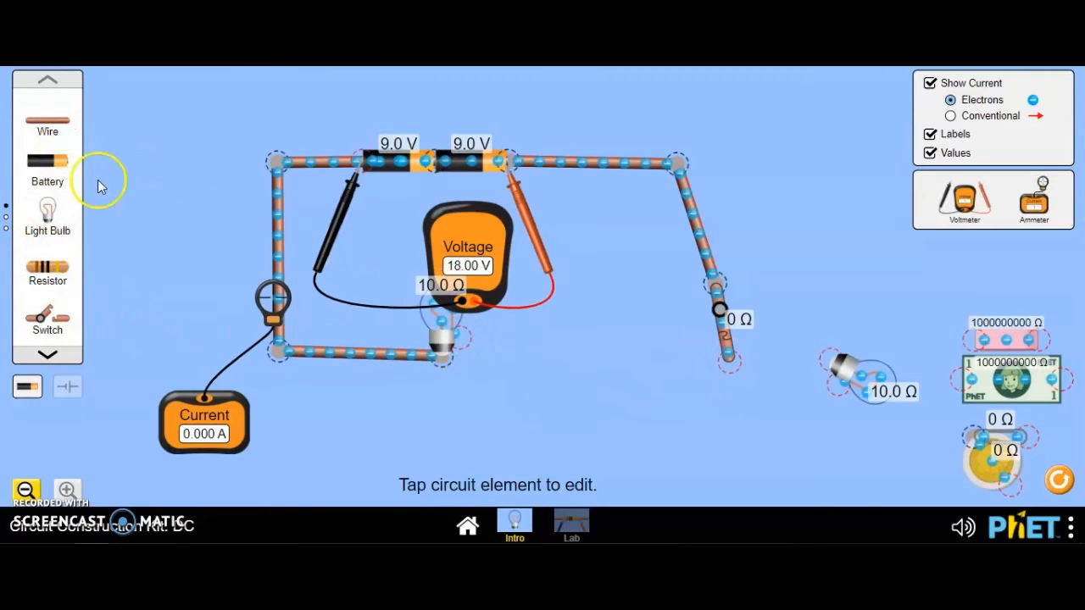
left_click_drag(48, 127, 503, 359)
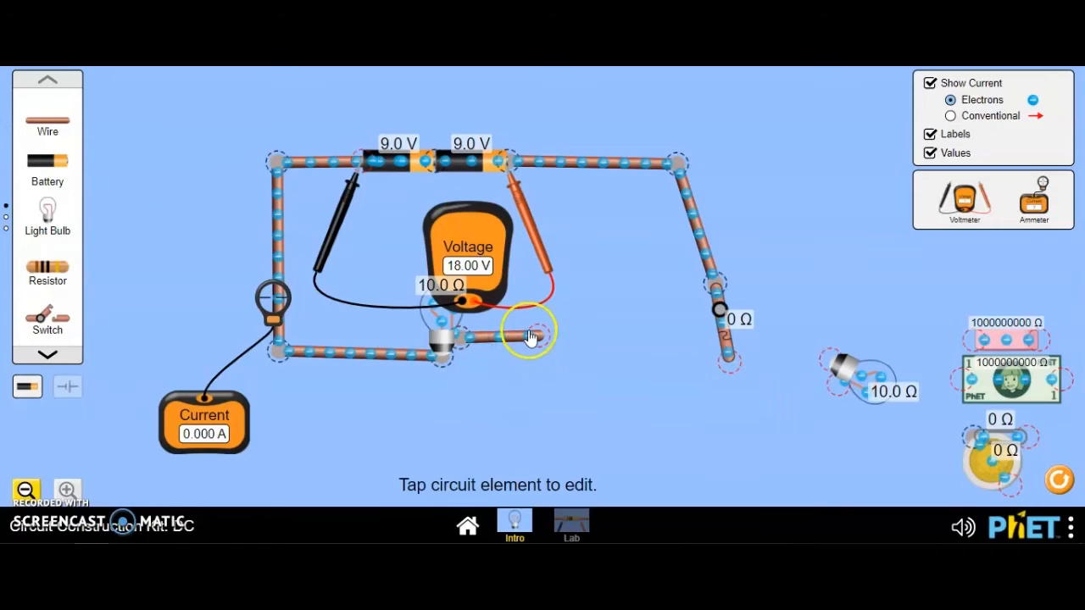
- Connect the free end of the bulb's side wire to the lower end of the switch
left_click_drag(553, 343, 730, 357)
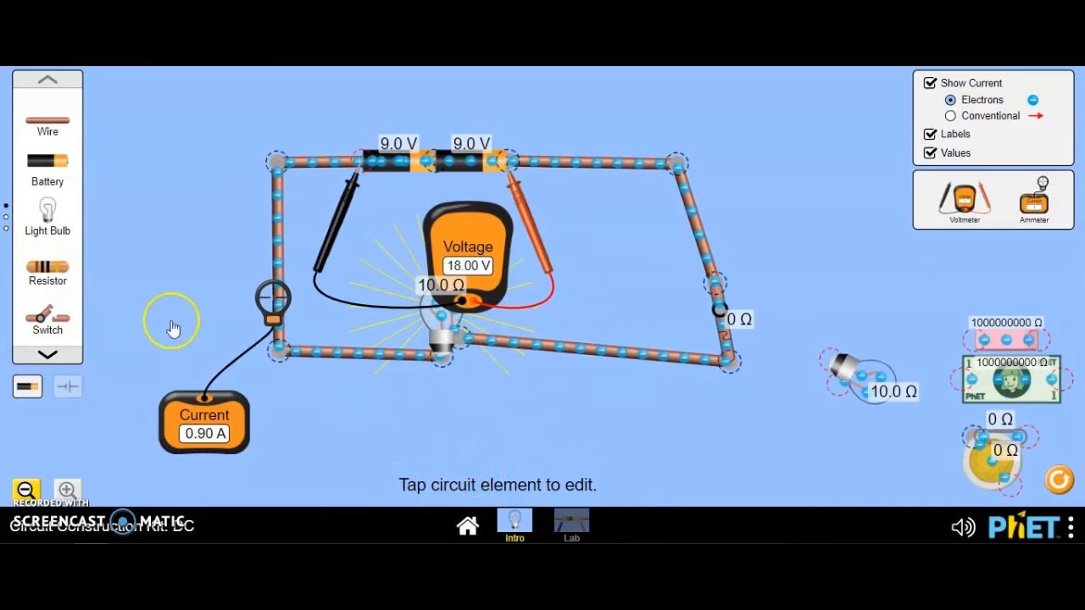
- Cut both junctions of the light bulb, pull the switch's lower wire back, and reattach the bulb's side contact to that wire's end
left_click(442, 356)
left_click(459, 401)
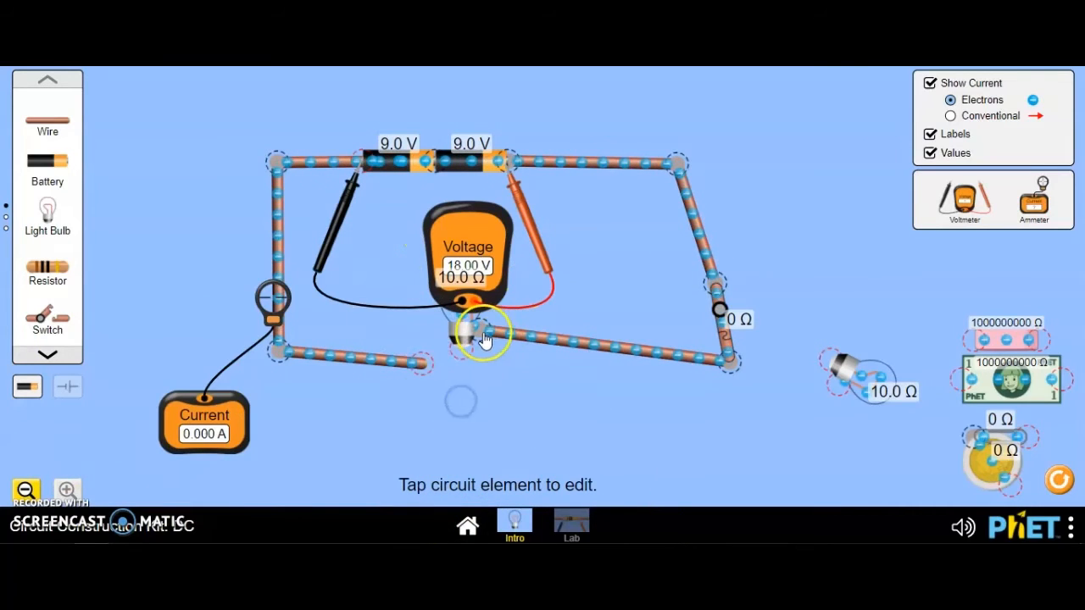
left_click(483, 333)
left_click(463, 288)
left_click(512, 353)
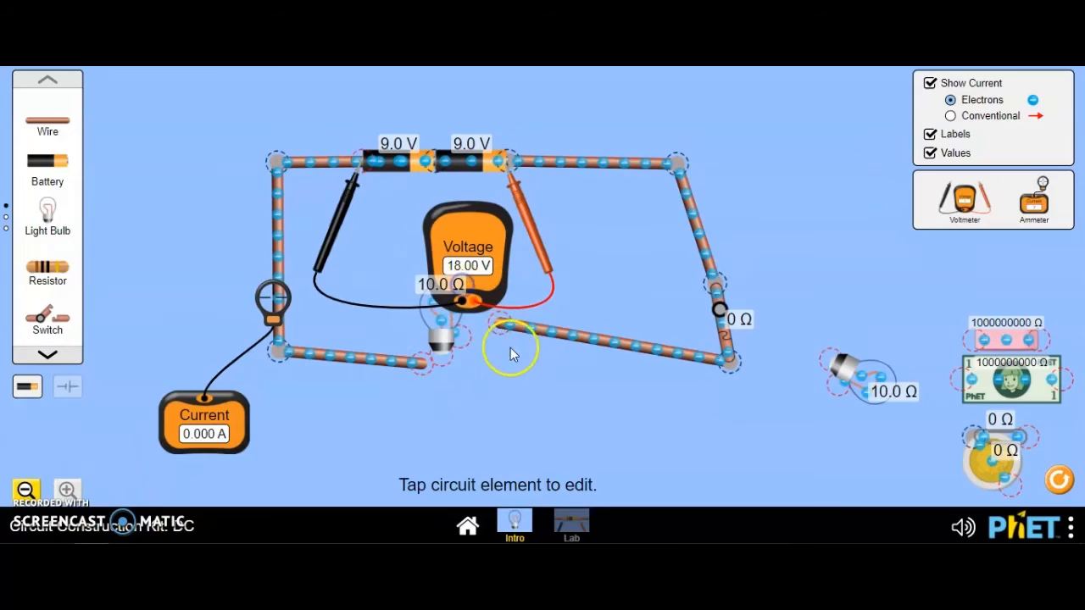
left_click_drag(497, 329, 578, 371)
left_click_drag(440, 331, 542, 358)
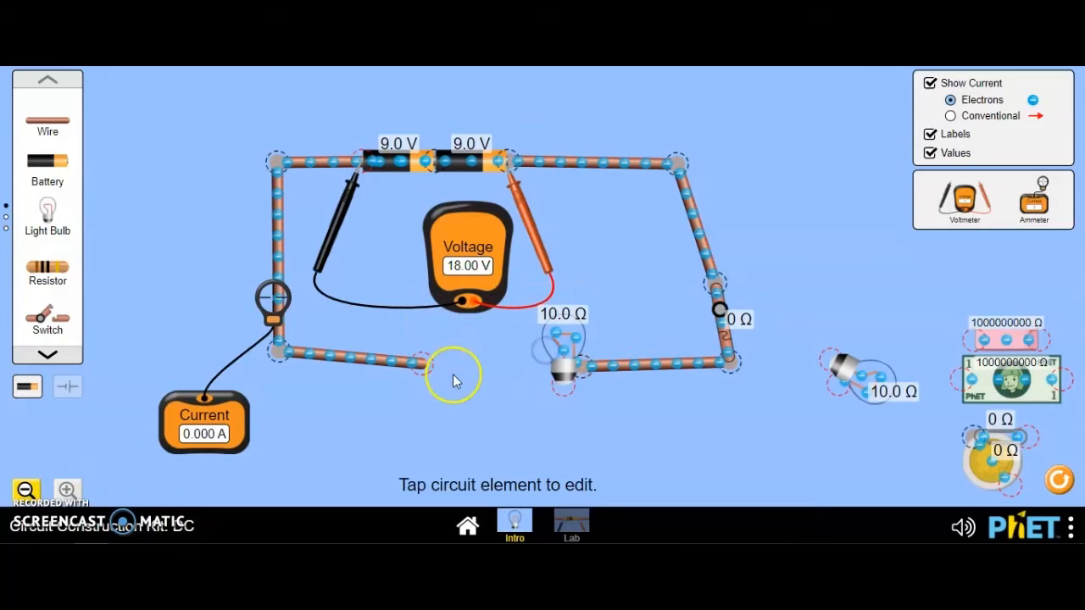
- Add the spare bulb in series, joining its base to the bottom-left wire and its side contact to the other bulb's base
left_click_drag(846, 380, 497, 379)
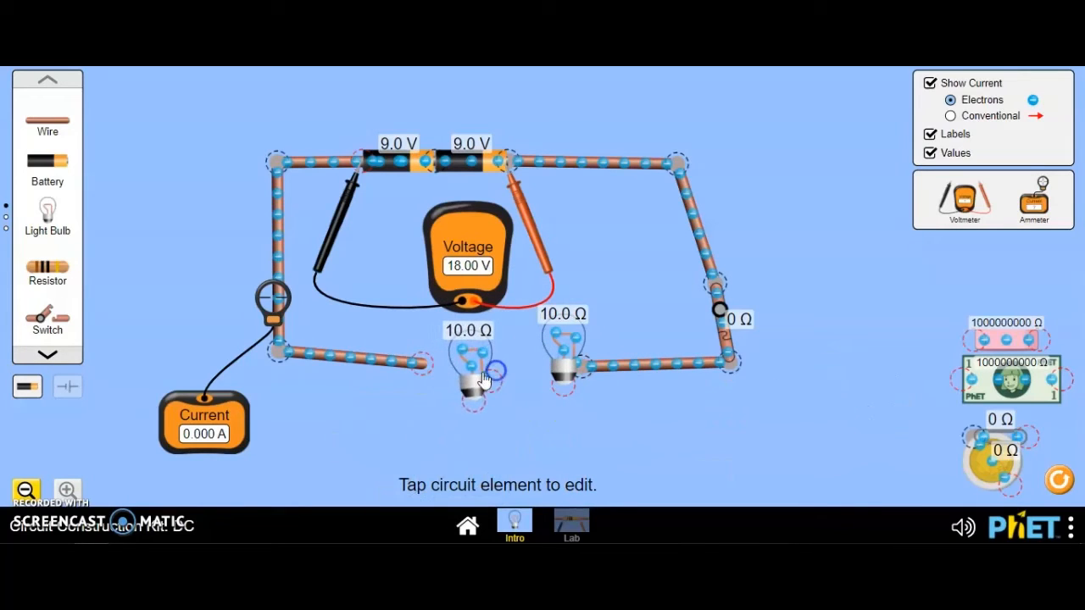
left_click_drag(422, 363, 462, 396)
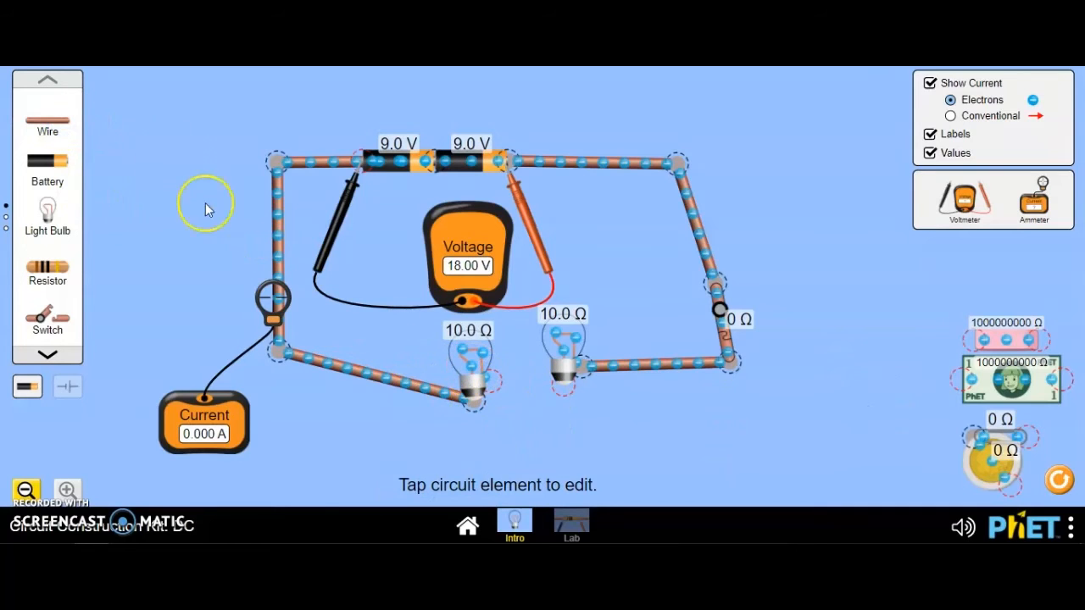
left_click_drag(67, 132, 509, 379)
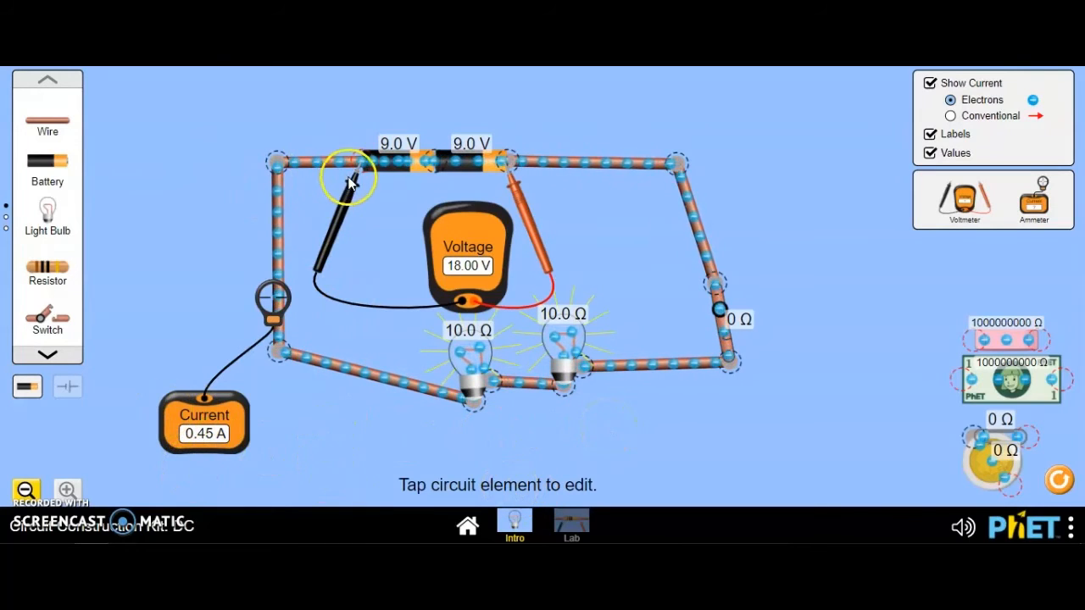
- Measure the voltage between the battery's positive end and the left bulb's base, and across the right bulb alone
left_click_drag(355, 220, 429, 176)
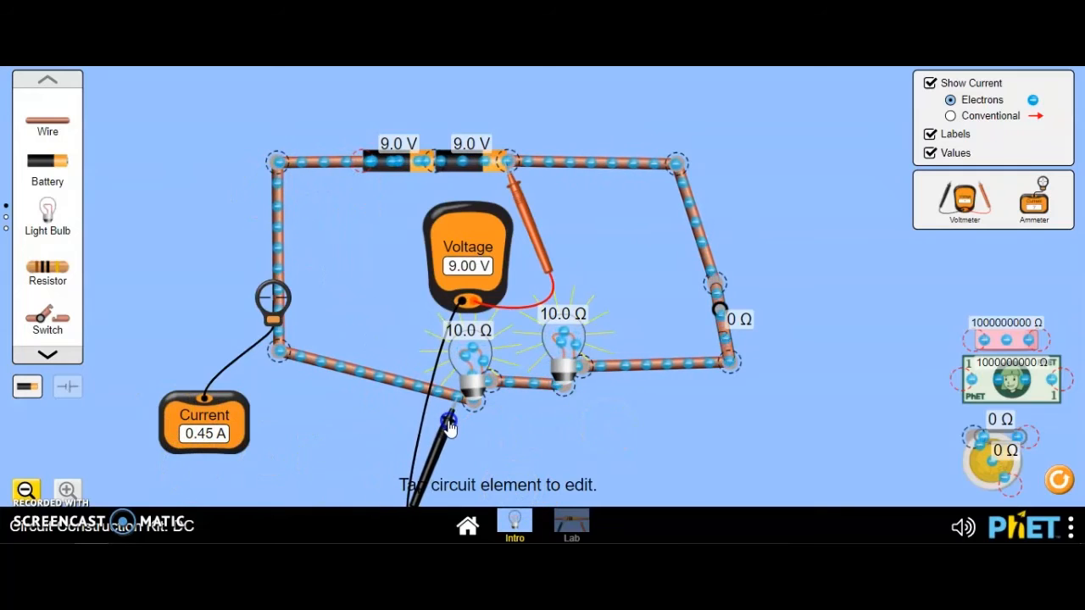
left_click_drag(512, 165, 621, 400)
left_click_drag(470, 422, 541, 402)
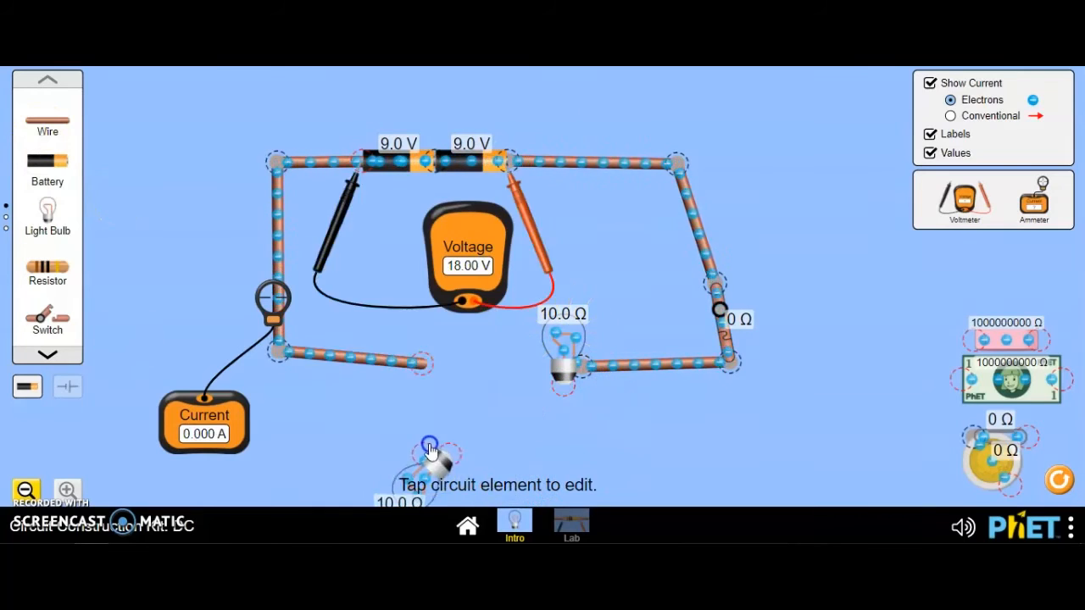
- Place the spare bulb in the bottom gap, connect its base to the bottom-left wire, and wire its side contact to the other bulb's base
left_click_drag(436, 455, 498, 378)
left_click_drag(426, 366, 460, 400)
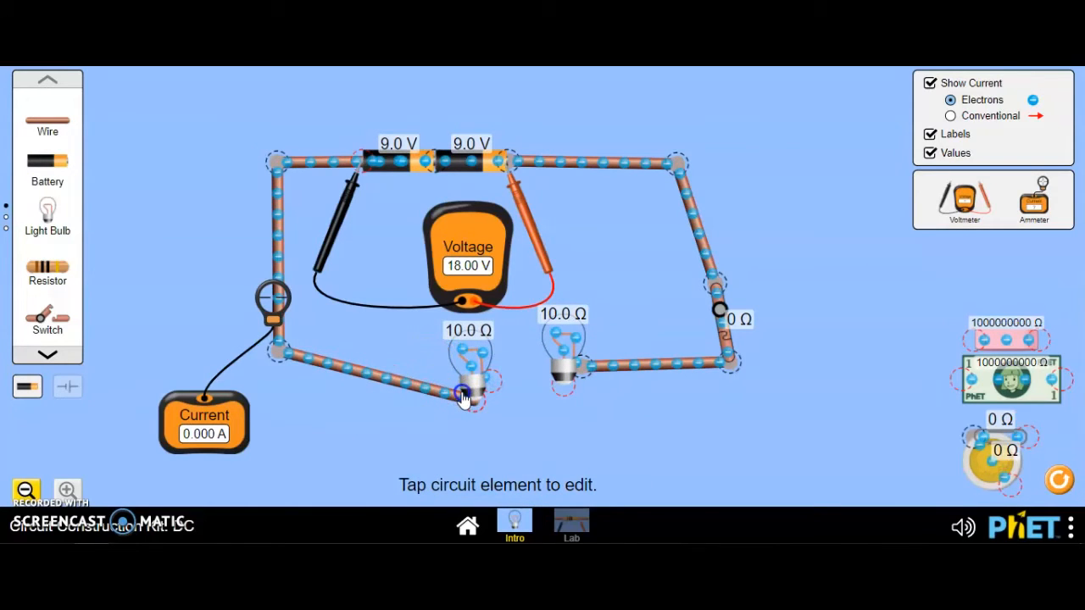
left_click_drag(60, 123, 61, 123)
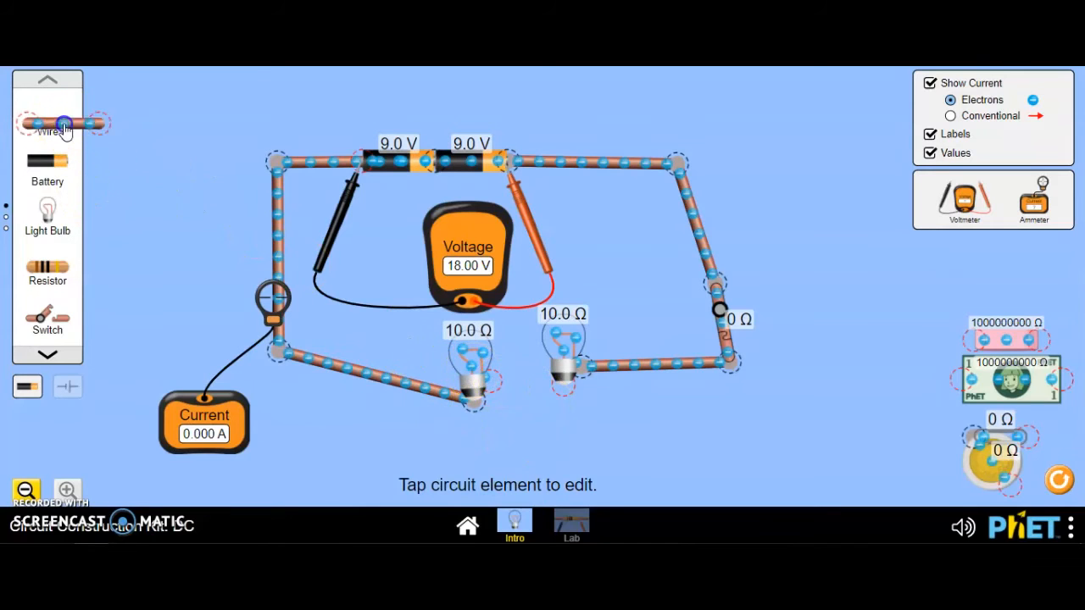
left_click_drag(479, 352, 514, 377)
left_click(608, 428)
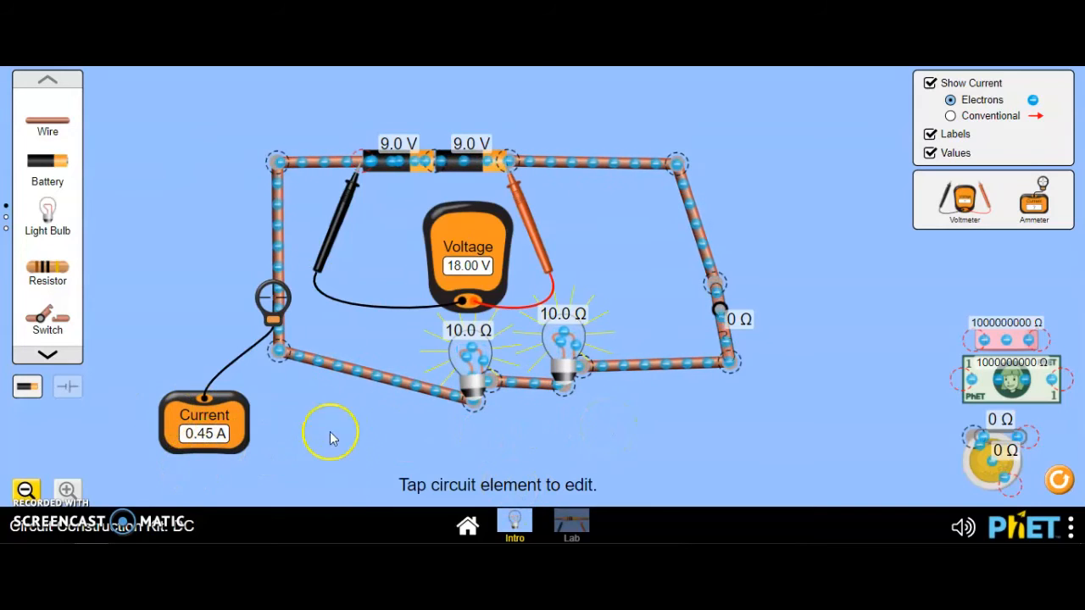
- Use the voltmeter probes to check the left bulb's base against the battery's positive end and measure the voltage across the right bulb
left_click_drag(355, 191, 449, 428)
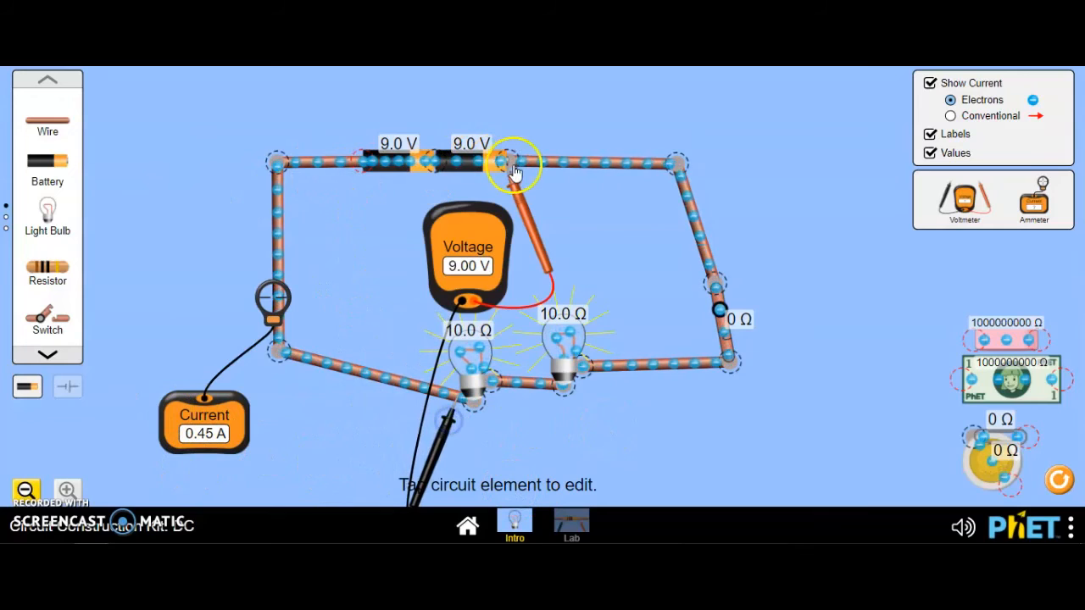
left_click_drag(512, 171, 623, 403)
left_click_drag(454, 428, 537, 409)
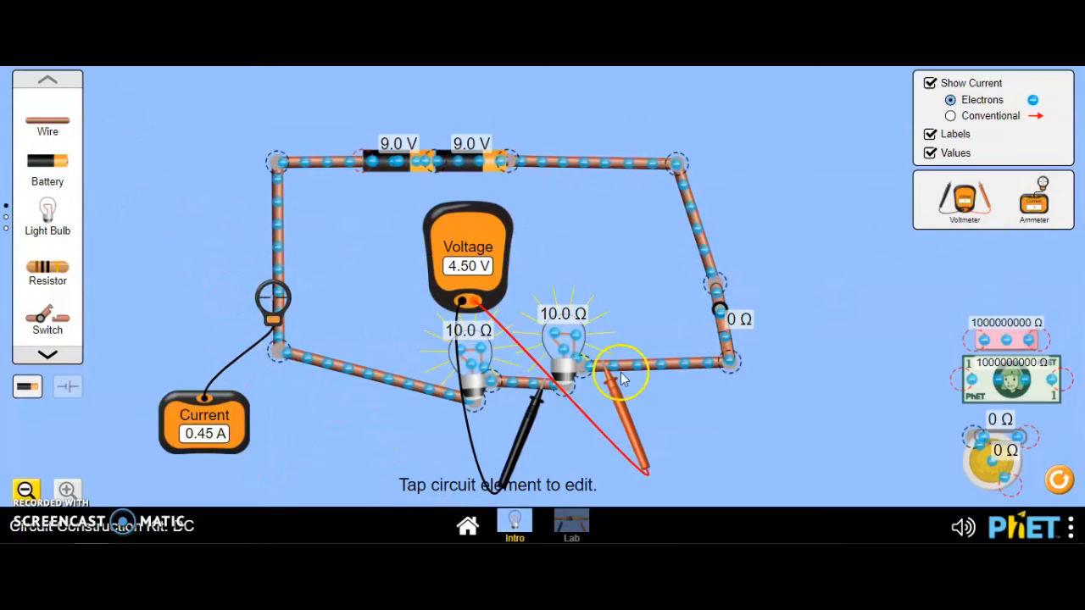
- Return the black and red voltmeter probes to the two outer ends of the battery pair
left_click_drag(541, 395, 344, 204)
left_click(629, 400)
left_click_drag(629, 401, 539, 193)
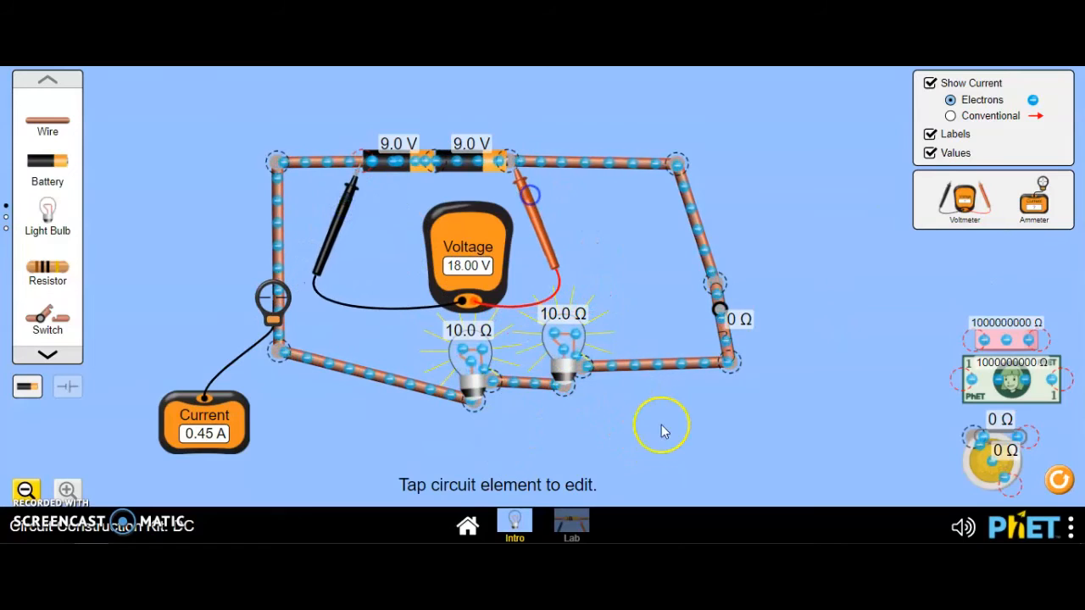
- Cut both junctions of the right light bulb and set that bulb aside below the circuit
left_click(584, 365)
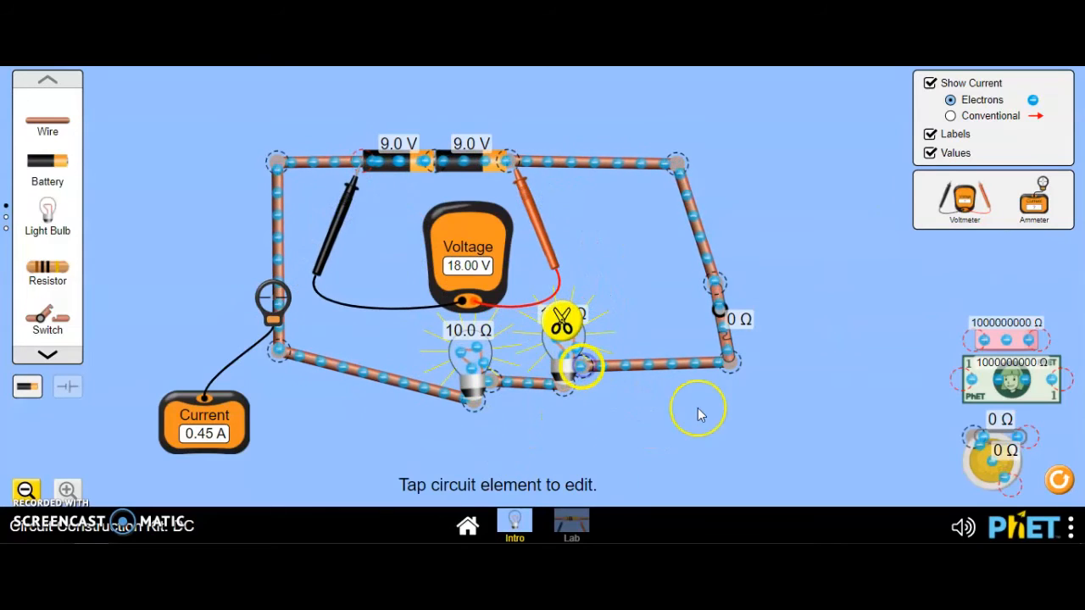
left_click(561, 321)
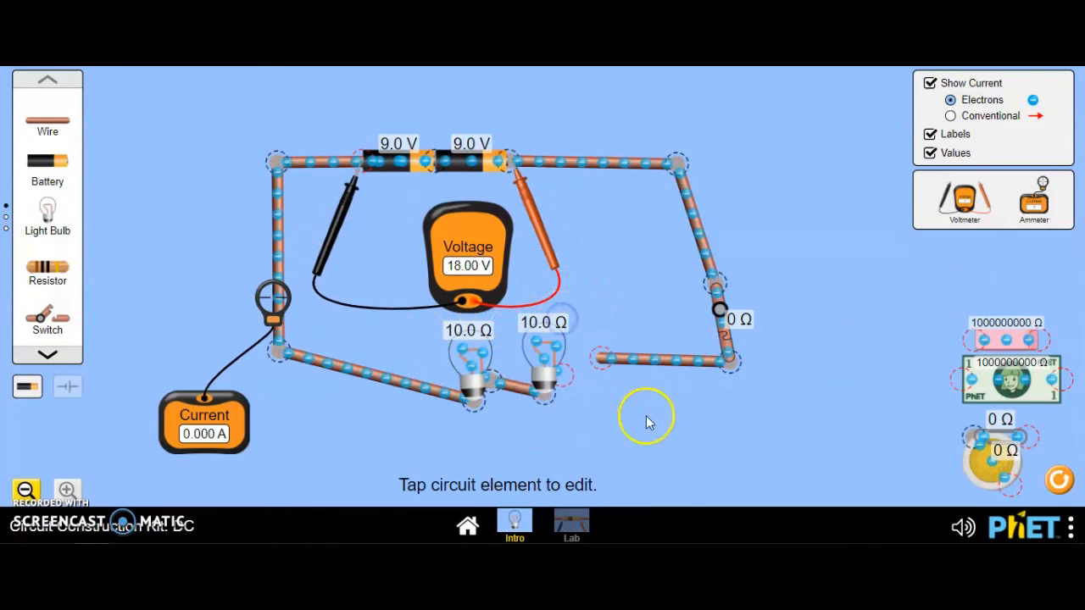
left_click(543, 399)
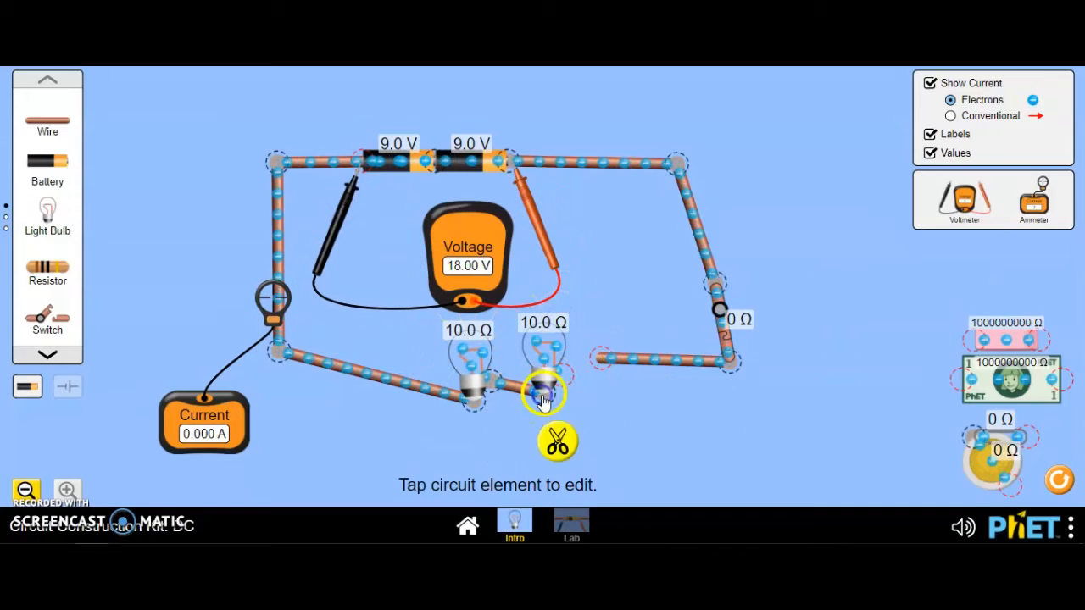
left_click(557, 447)
left_click_drag(559, 352, 632, 438)
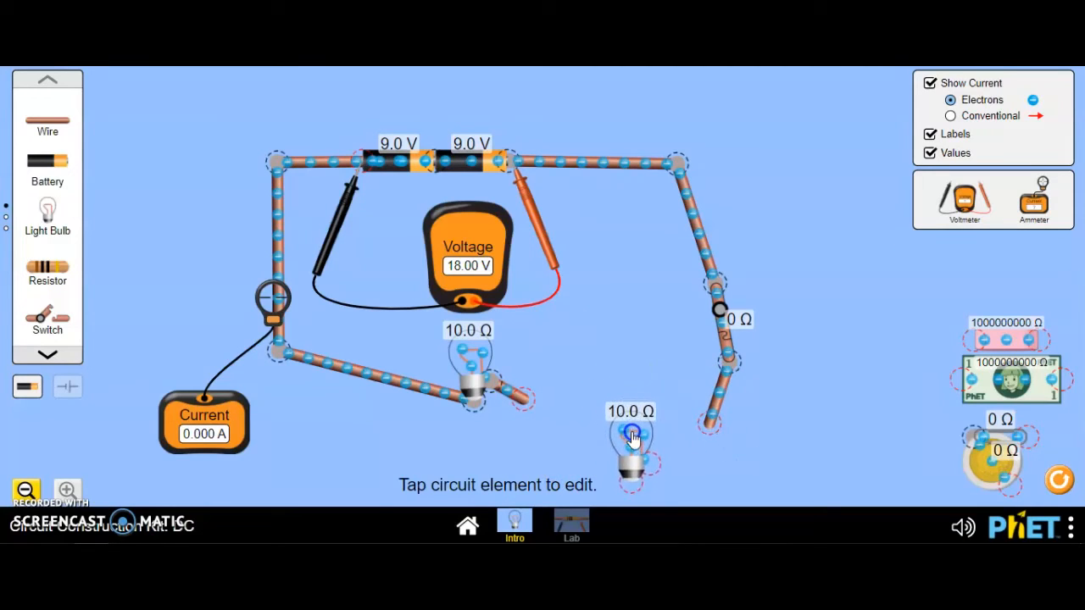
- Delete the short leftover wire attached to the remaining bulb's side contact
left_click(517, 402)
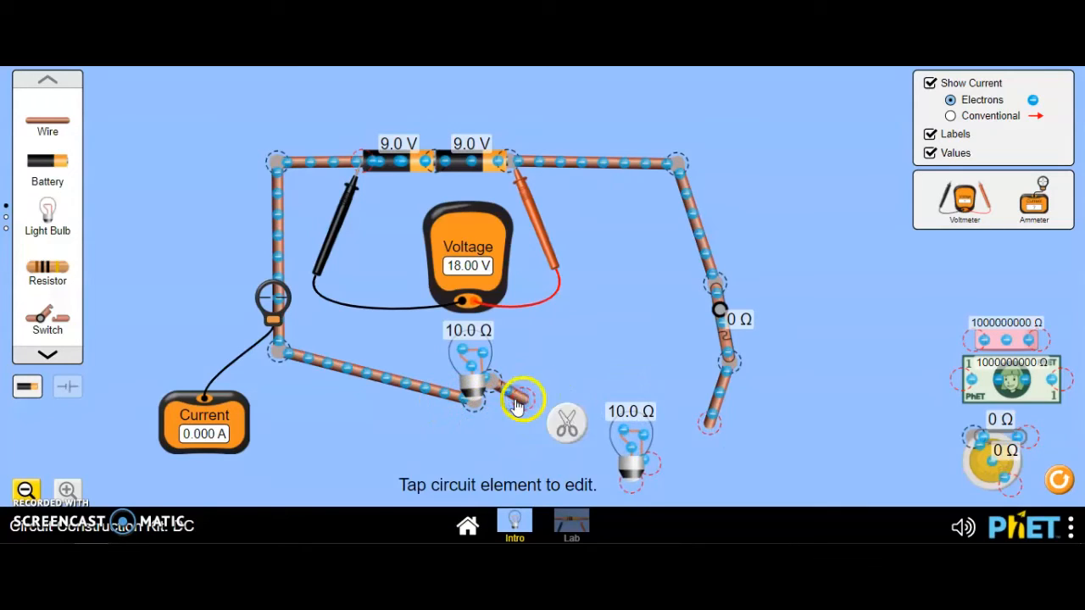
left_click_drag(513, 403, 533, 386)
right_click(526, 386)
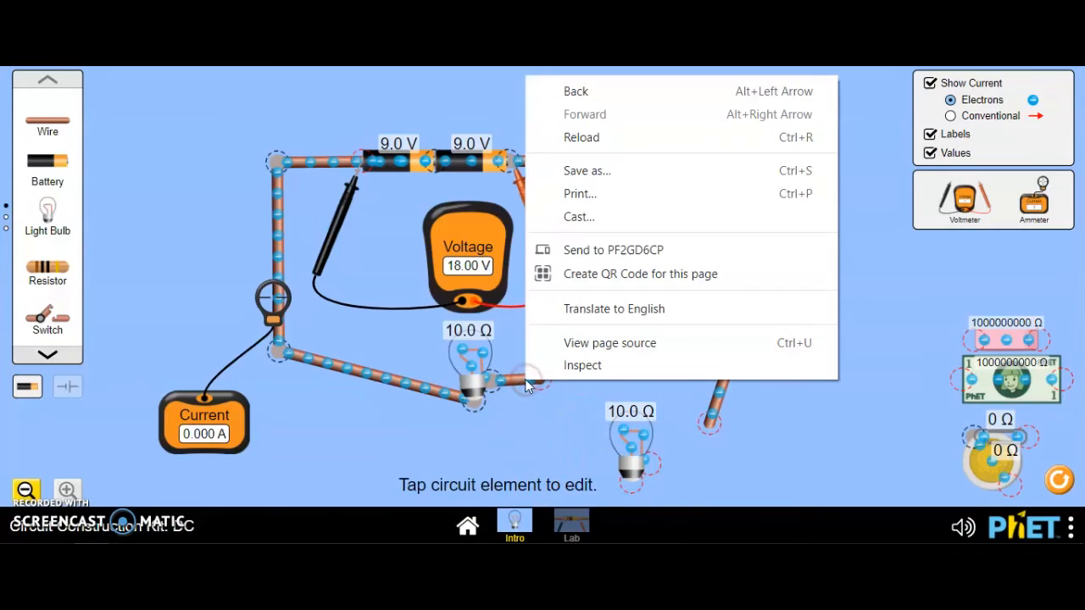
key("Escape")
left_click(514, 386)
left_click(499, 480)
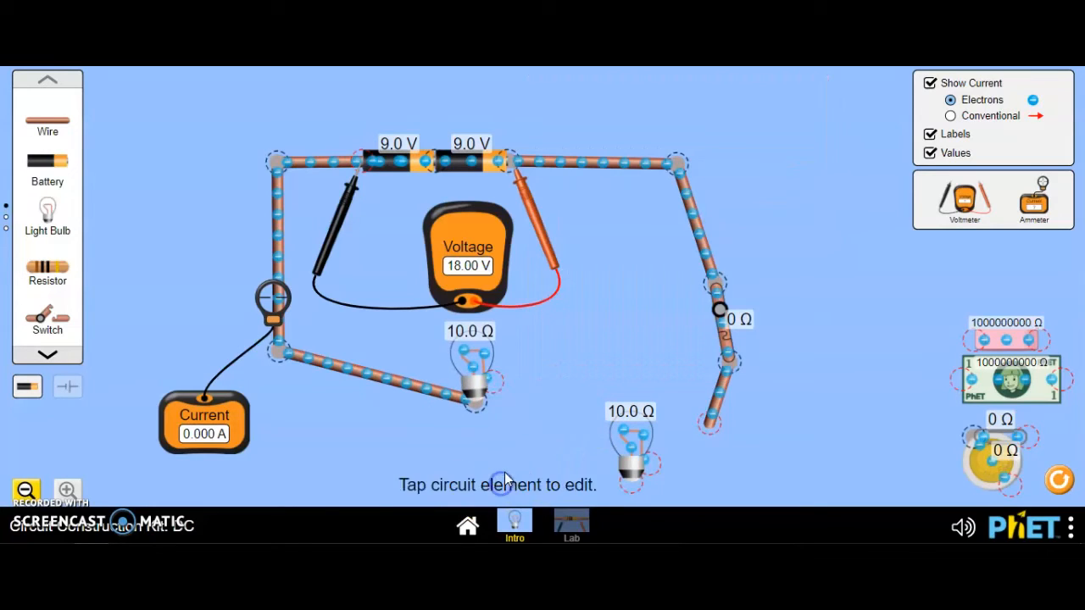
- Bridge the gap with a new wire from the remaining bulb's side contact to the free wire below the switch
left_click_drag(39, 120, 672, 383)
left_click_drag(709, 421, 681, 383)
left_click(739, 416)
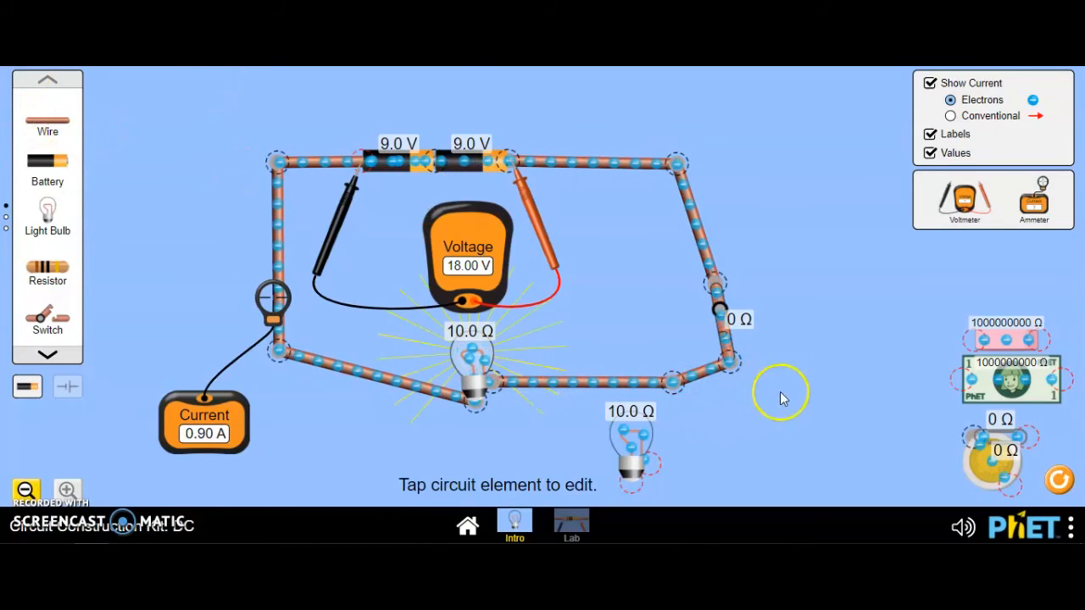
- Shift the switch slightly inward and open it
left_click_drag(737, 316, 703, 321)
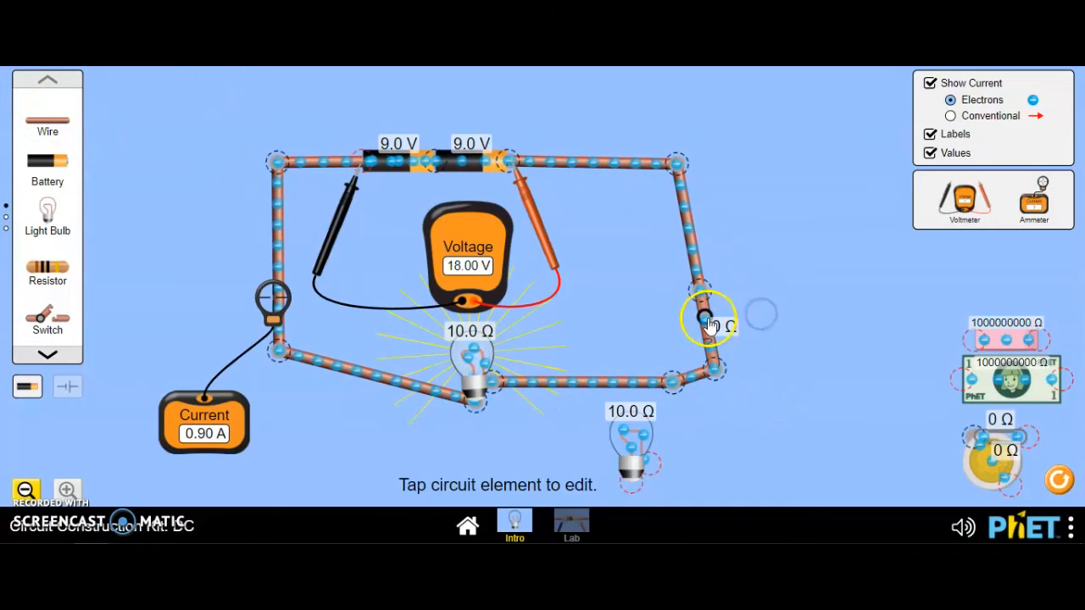
left_click(707, 320)
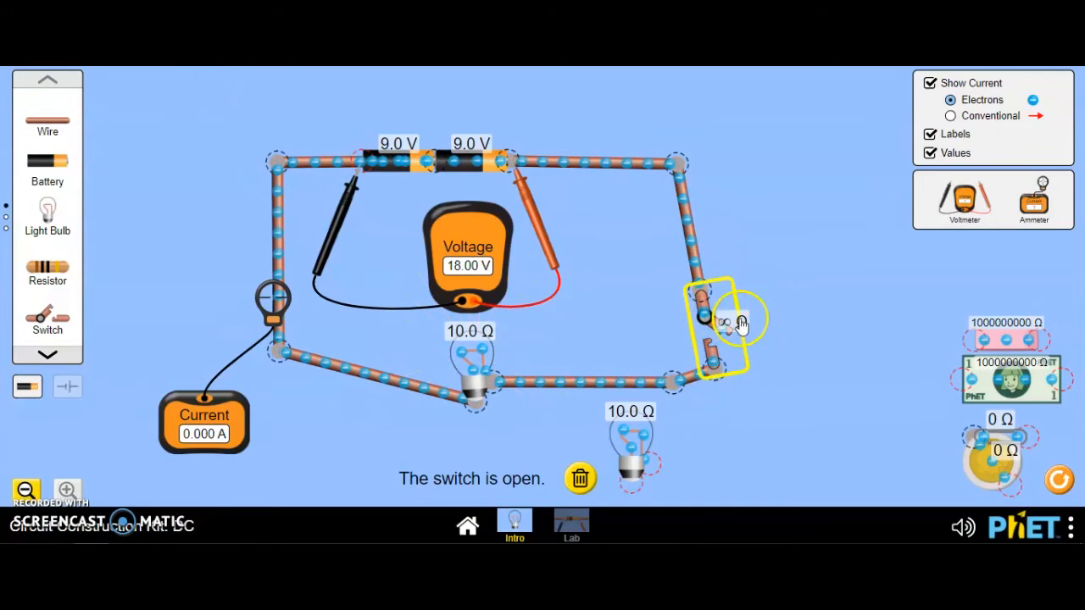
left_click(742, 322)
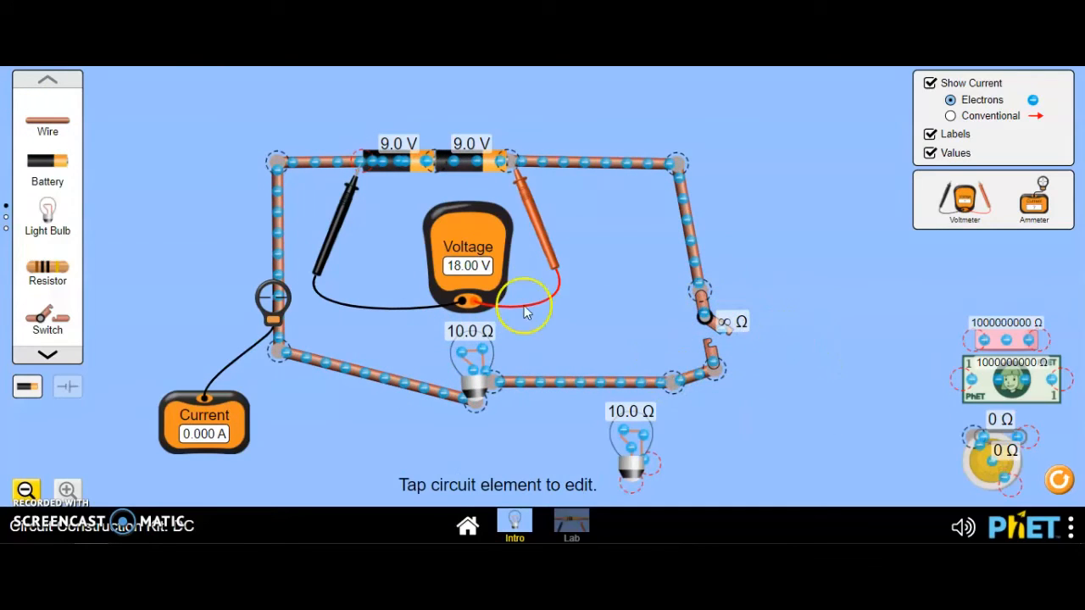
- Attach new wires to the loose bulb's base and side contact, join the side wire to the switch's lower end, and close the switch
left_click_drag(48, 124, 378, 382)
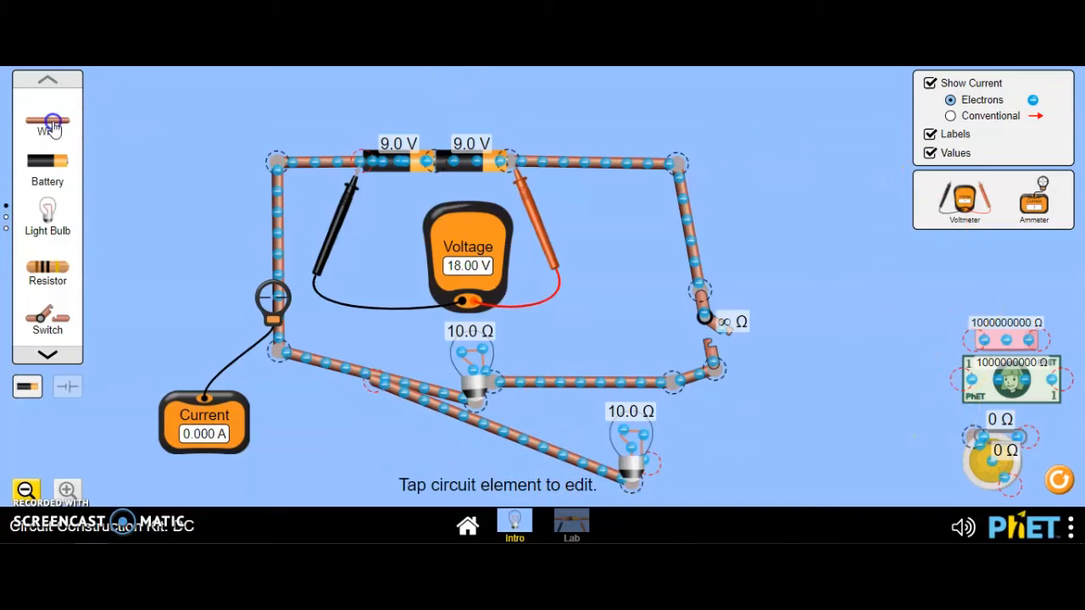
left_click_drag(66, 131, 728, 413)
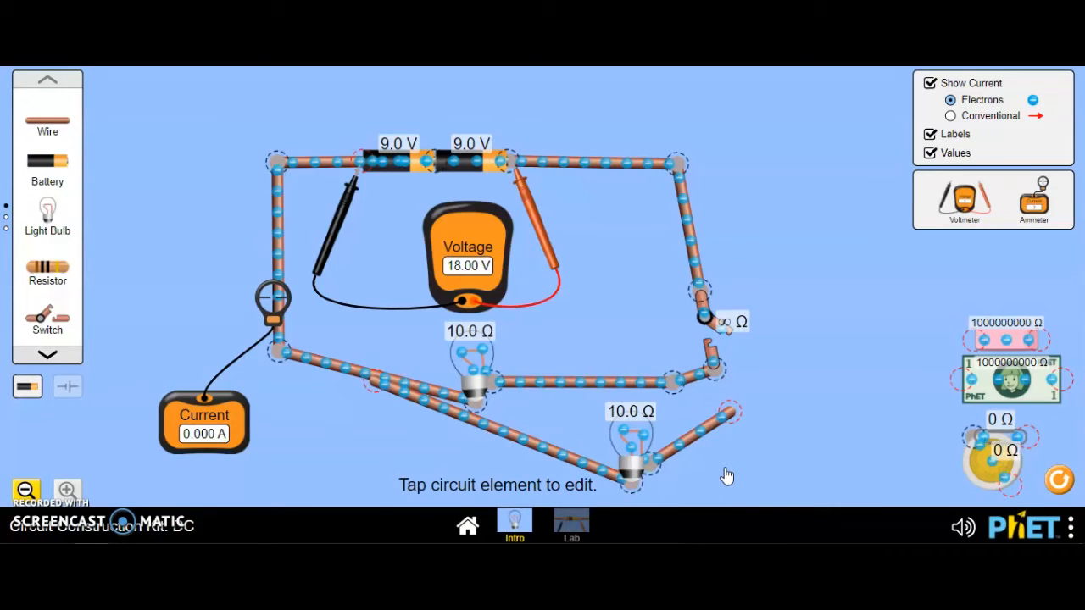
left_click(730, 330)
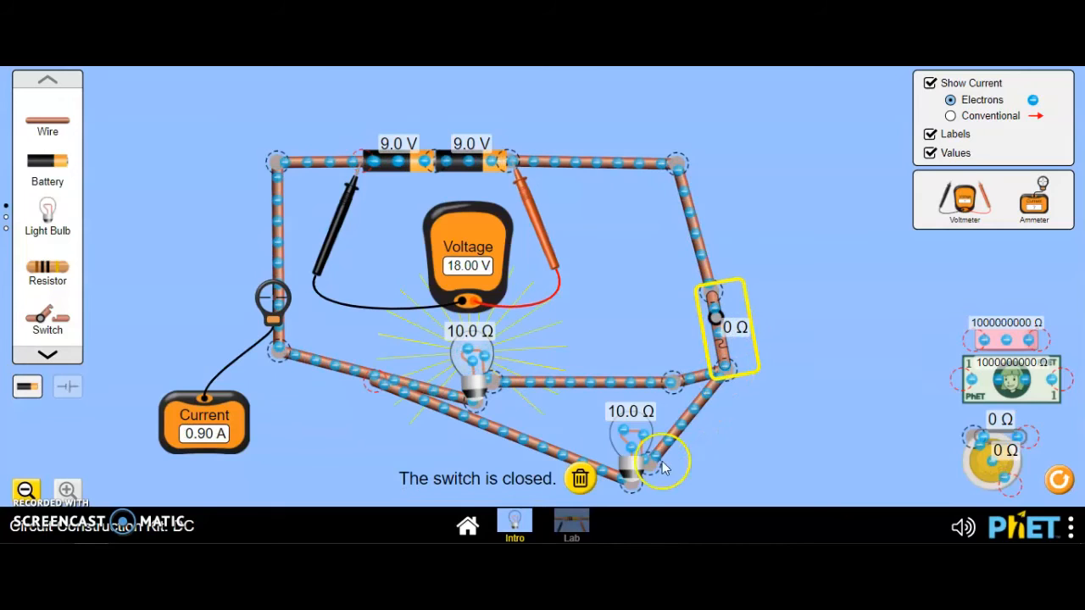
- Connect the second bulb's base wire to the bottom-left corner to complete the parallel branch, and shift the first bulb's wire up slightly
left_click_drag(423, 397, 453, 435)
left_click_drag(310, 385, 308, 376)
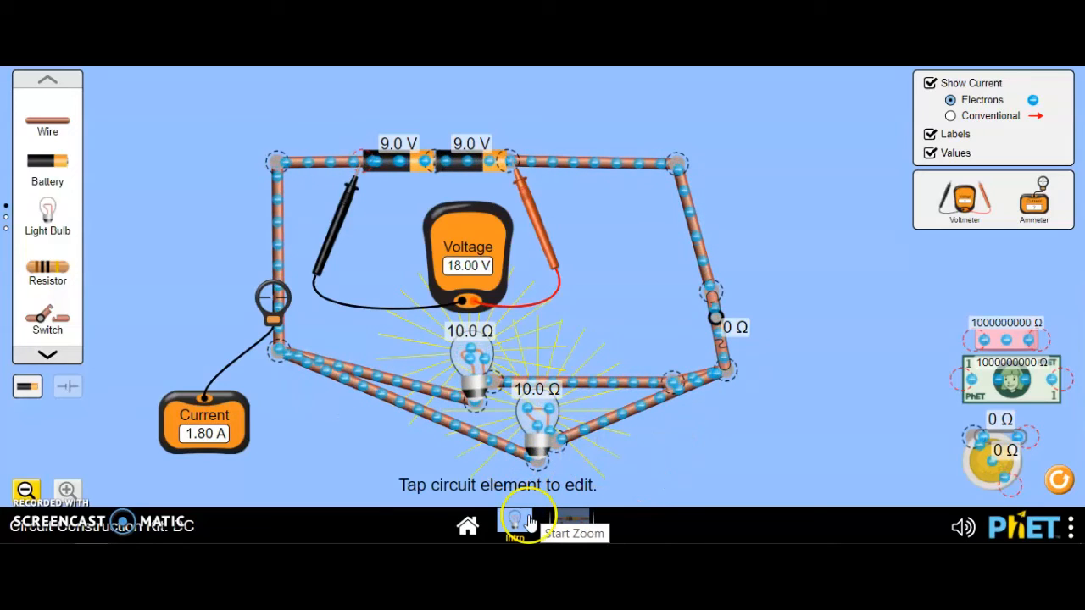
mouse_move(604, 381)
left_mouse_down()
mouse_move(601, 358)
mouse_move(603, 372)
left_mouse_up()
left_click(602, 371)
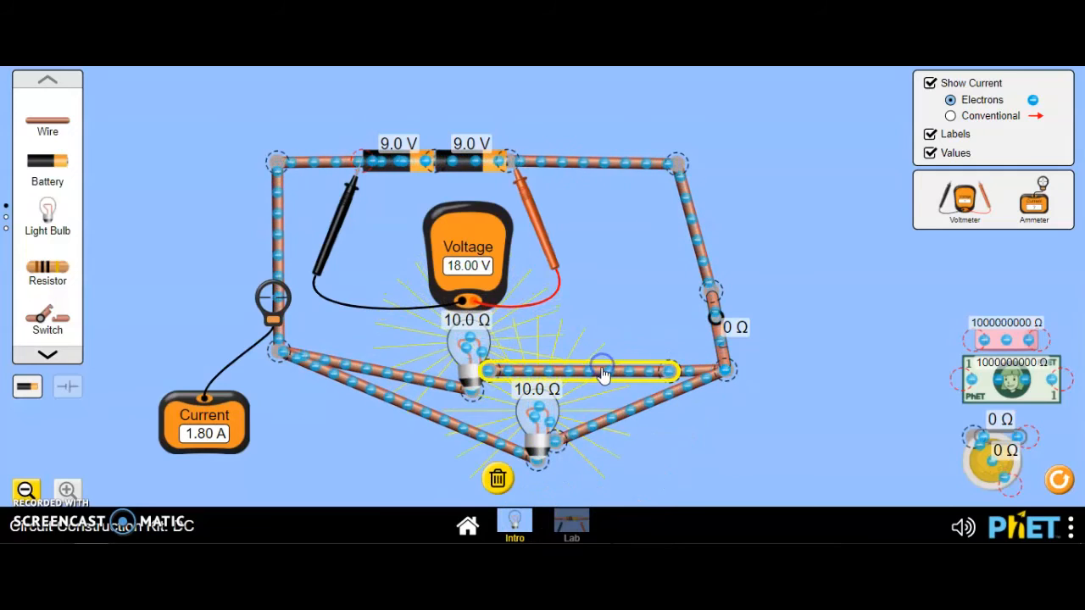